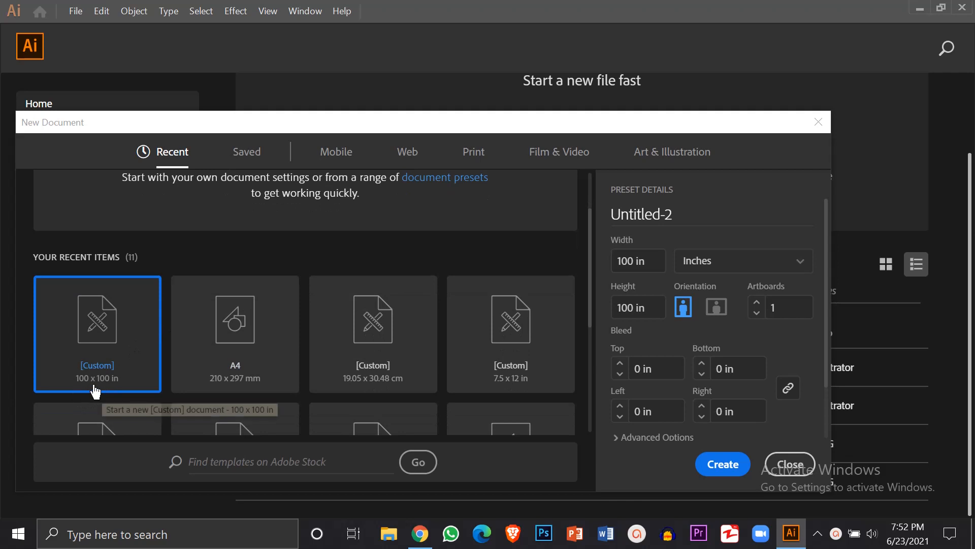
- Create a 100 x 100 in document and draw a tall, narrow vertical rectangle near the artboard's left edge
left_click(728, 474)
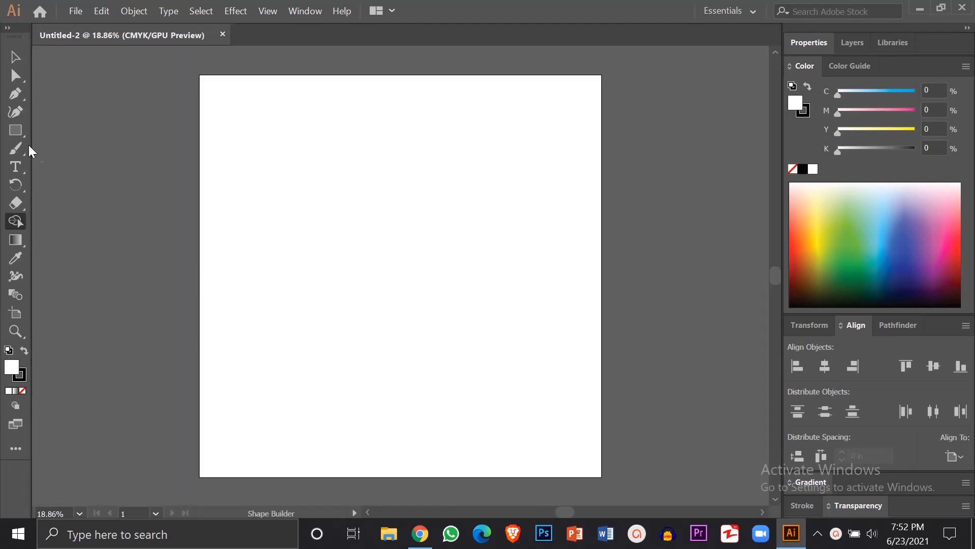
left_click(16, 135)
left_click_drag(17, 135, 61, 142)
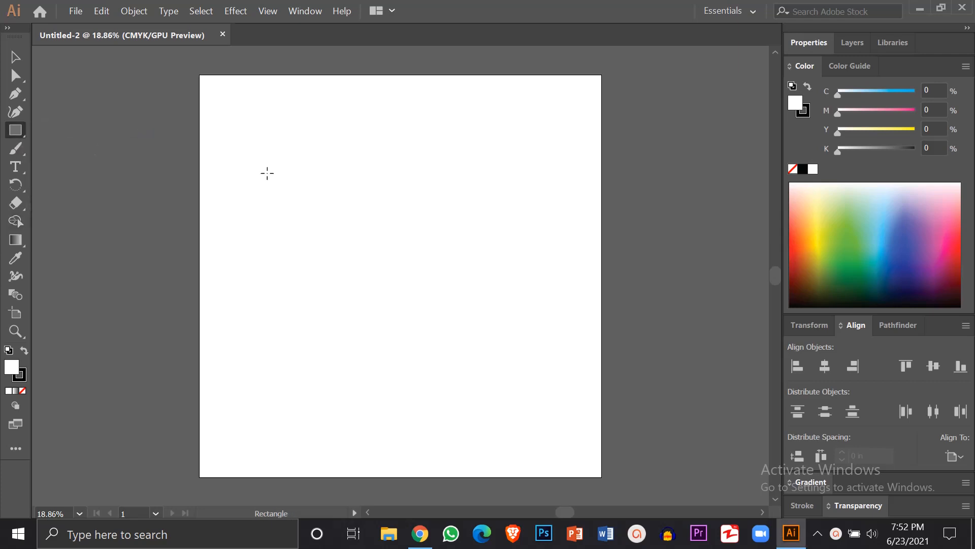
left_click_drag(226, 145, 239, 432)
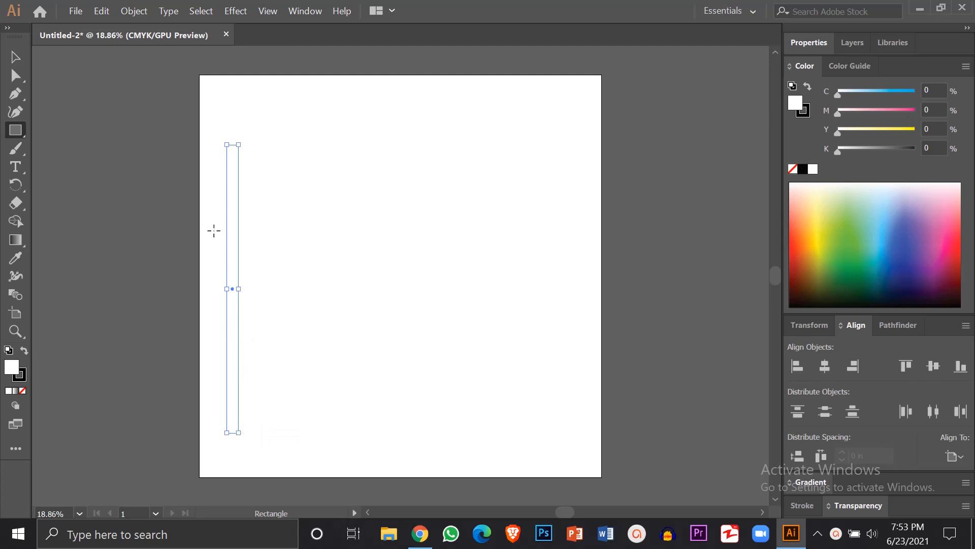
- Make a moved copy of the vertical strip, offset 5 in horizontally and 0 in vertically
double_click(12, 59)
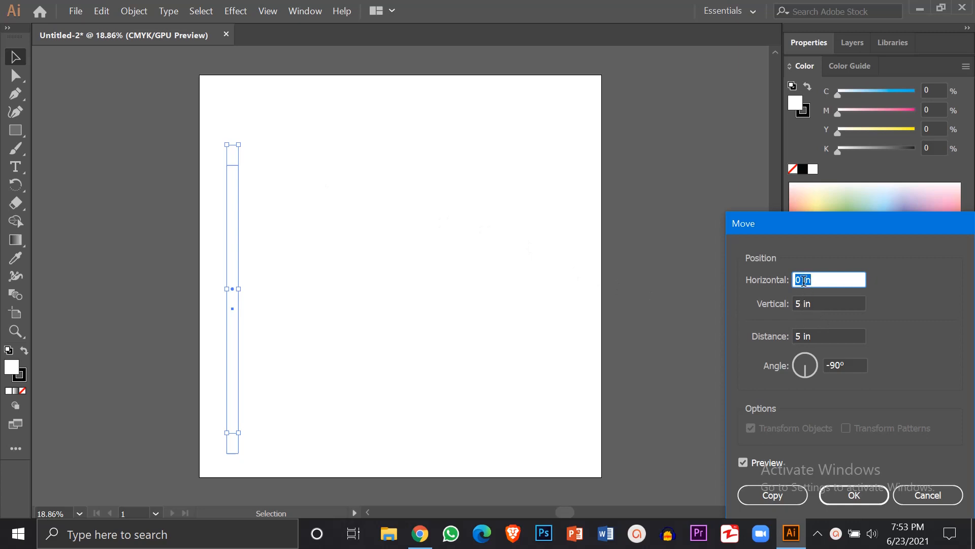
left_click_drag(804, 280, 795, 289)
type("5")
left_click_drag(804, 301, 786, 304)
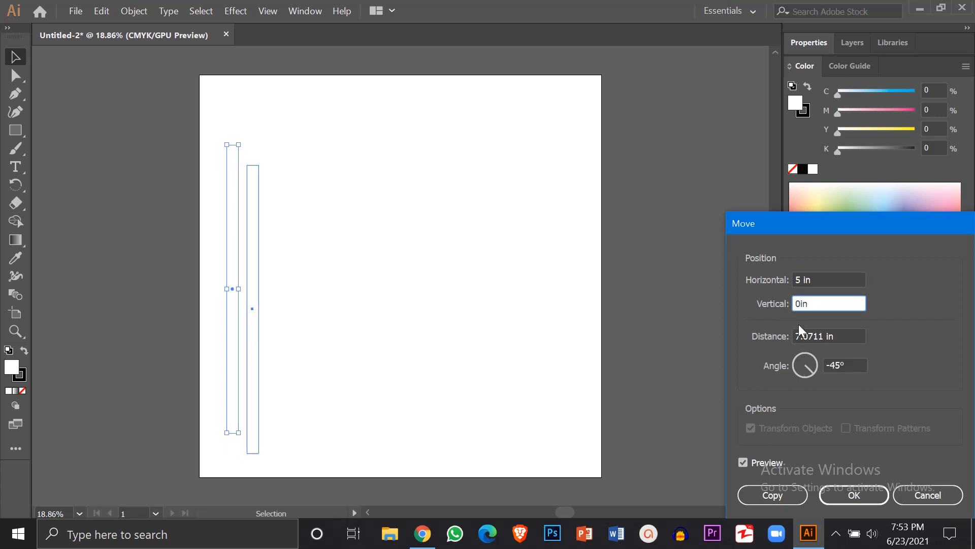
left_click_drag(821, 333, 743, 338)
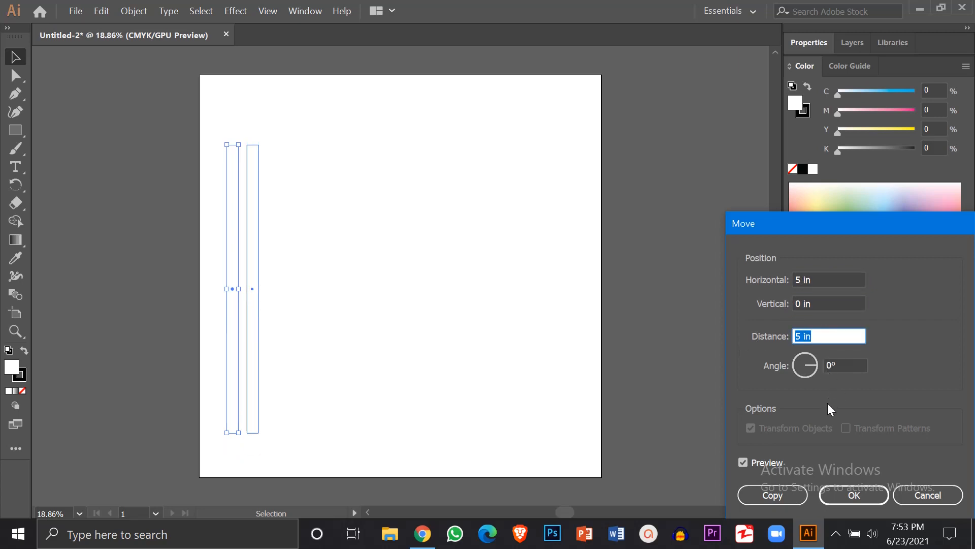
left_click(785, 499)
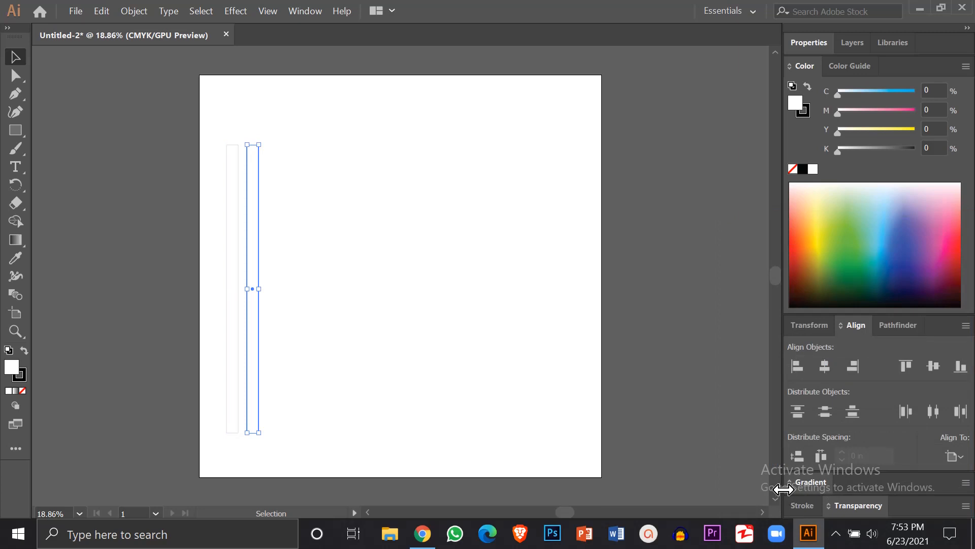
- Repeat the copy transform until there are 14 evenly spaced vertical strips across the artboard
key("ctrl+d")
key("ctrl+d")
key("ctrl+d")
key("ctrl+d")
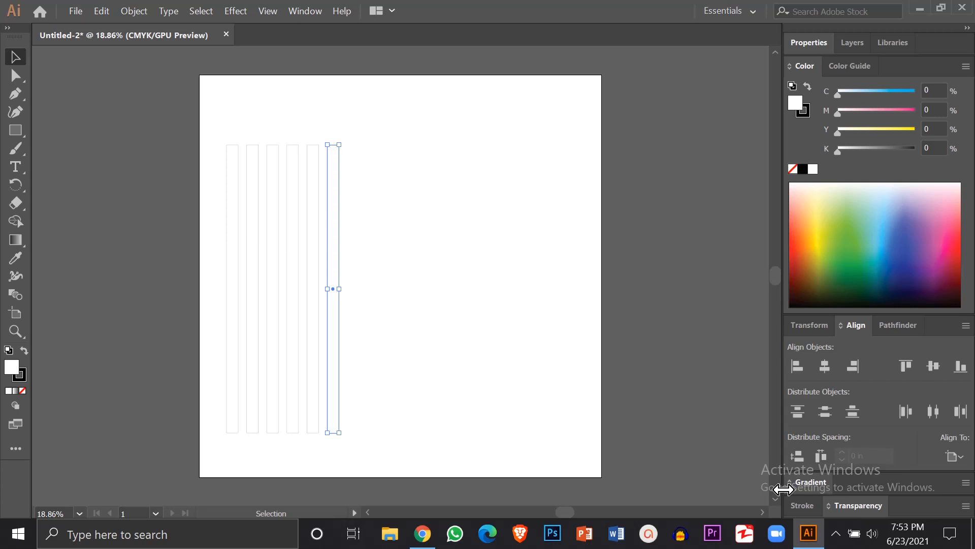
key("ctrl+d")
key("ctrl+d")
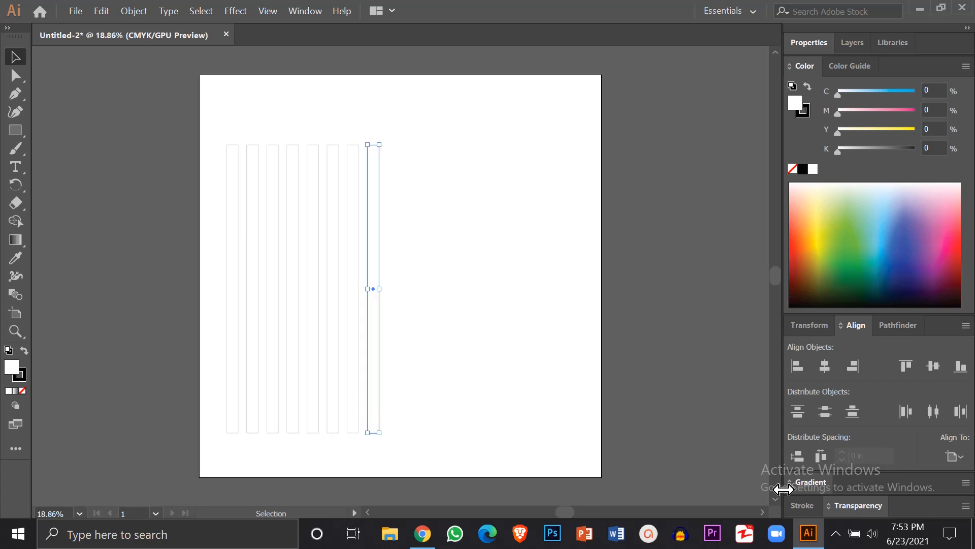
key("ctrl+d")
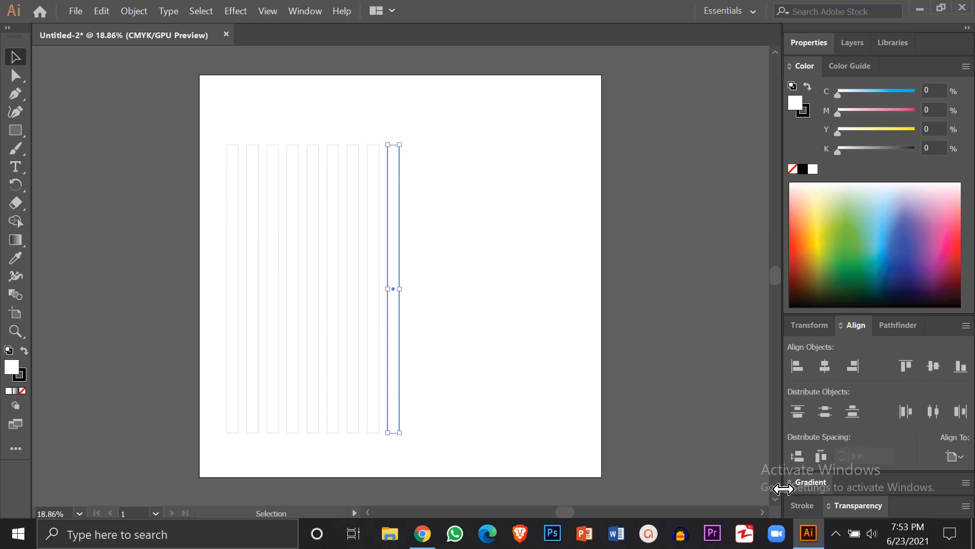
key("ctrl+d")
key("ctrl+d")
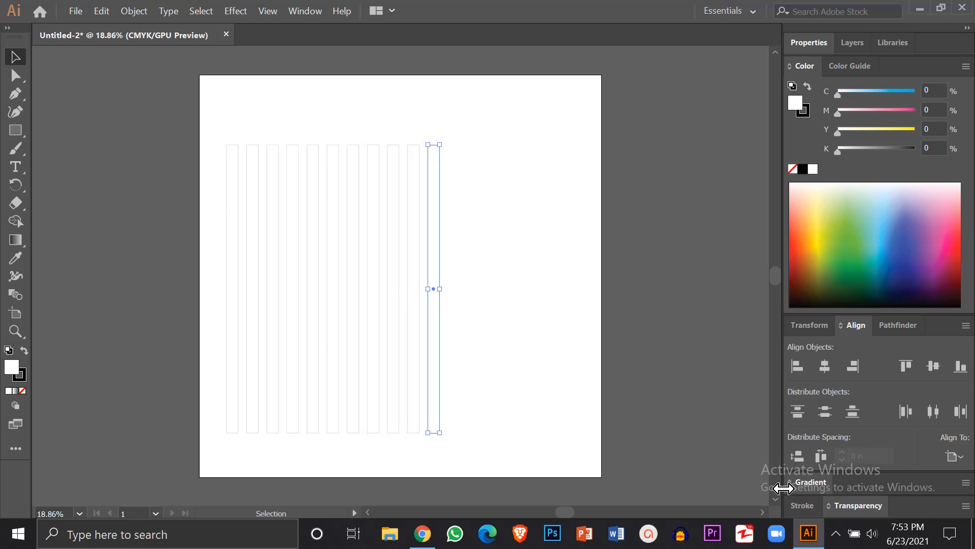
key("ctrl+d")
key("ctrl+d")
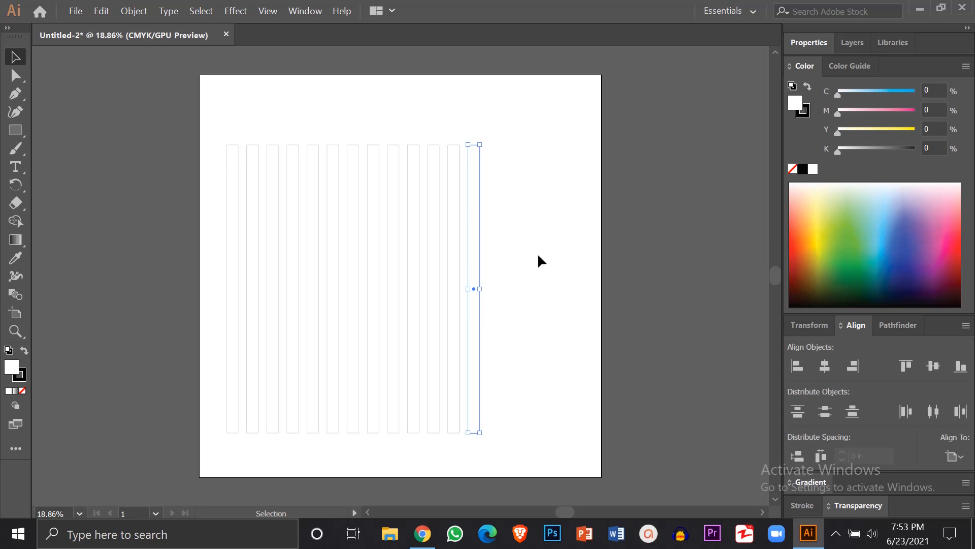
key("ctrl+d")
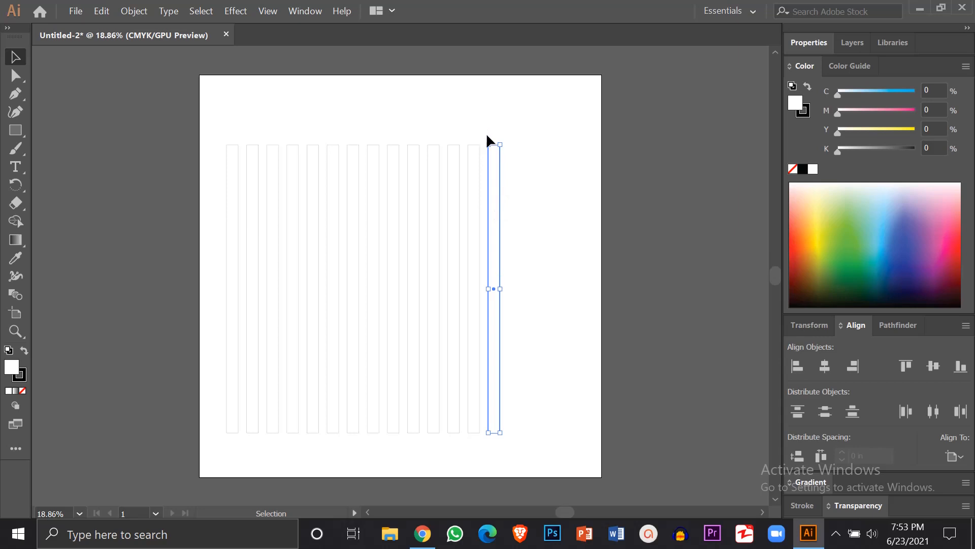
- Rotate the last strip to horizontal, place it across the upper ends of the vertical strips, and remove its fill
left_click_drag(488, 138, 621, 264)
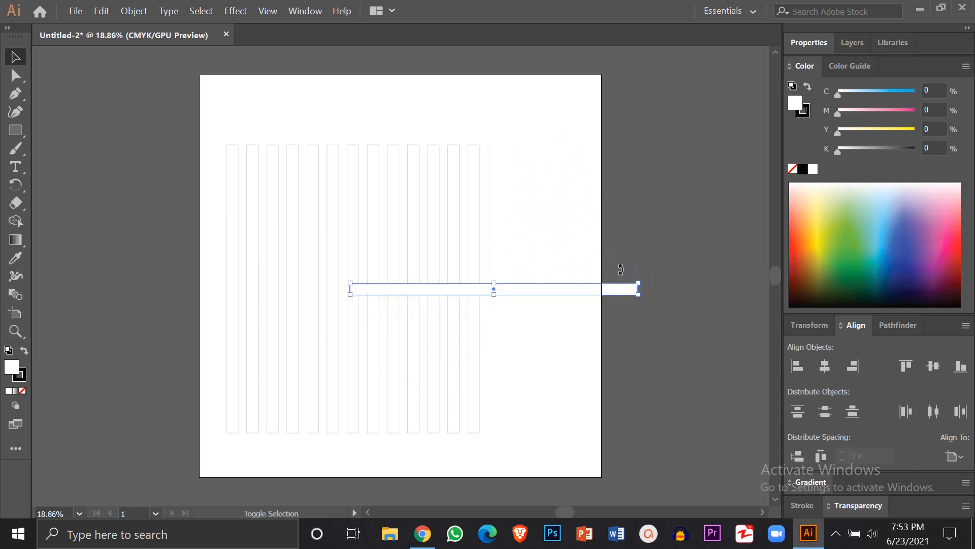
left_click_drag(512, 297, 374, 168)
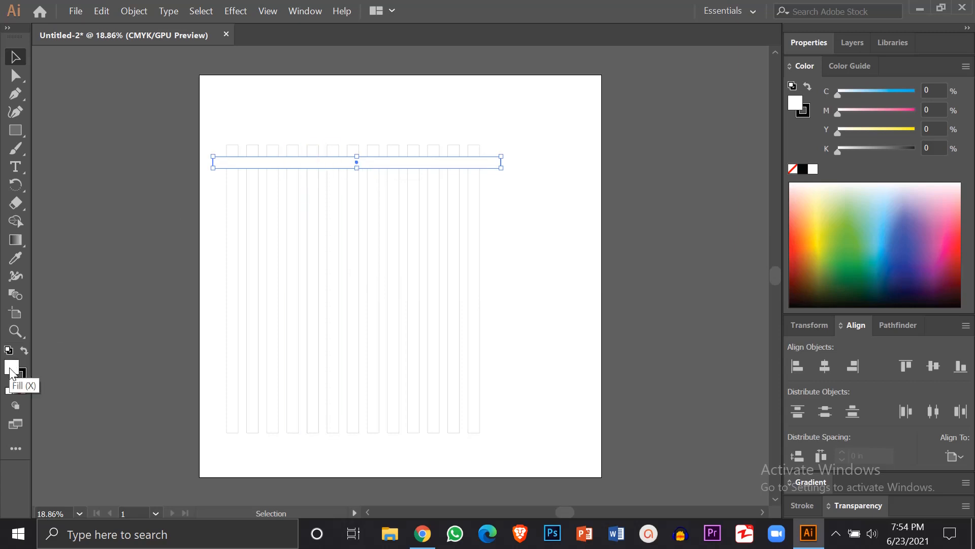
left_click(22, 391)
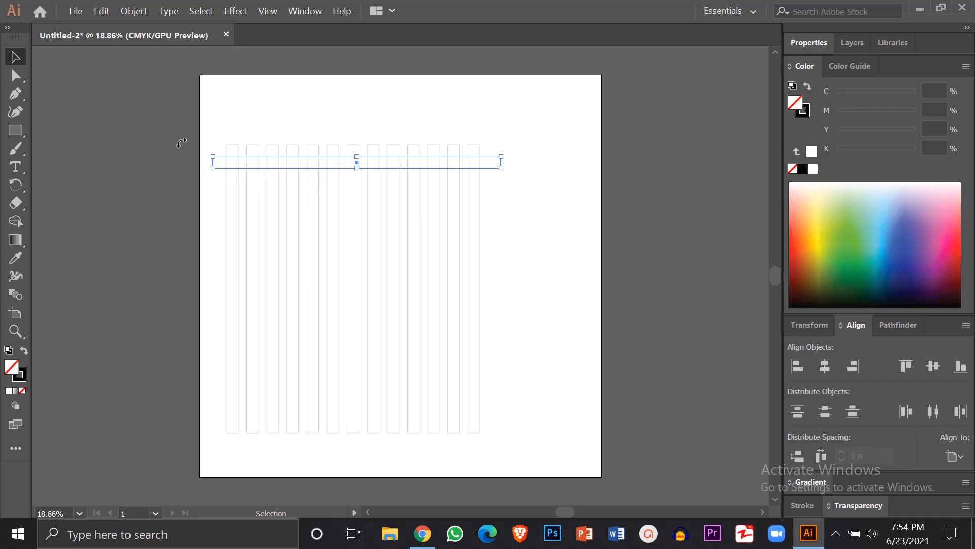
- Make a moved copy of the horizontal strip, offset 0 in horizontally and 5 in vertically
double_click(15, 58)
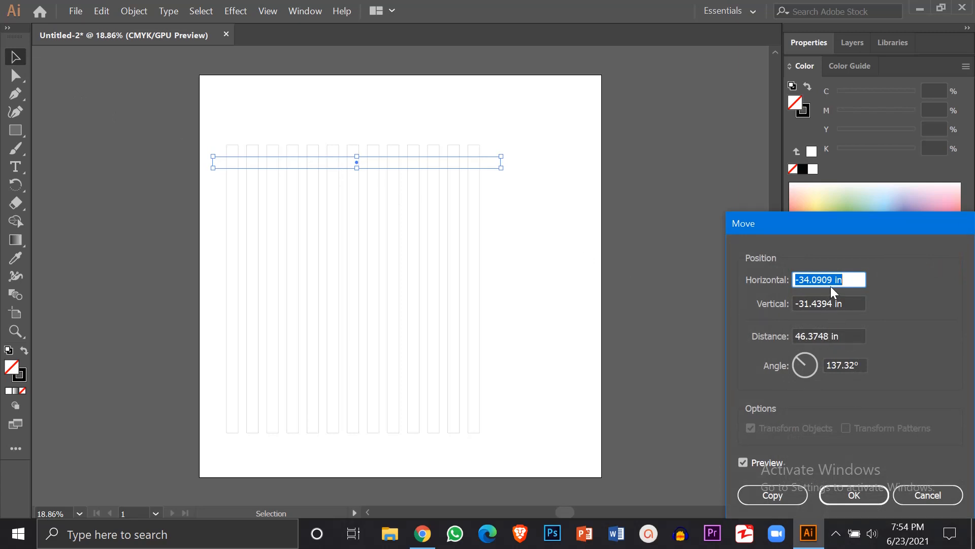
type("0")
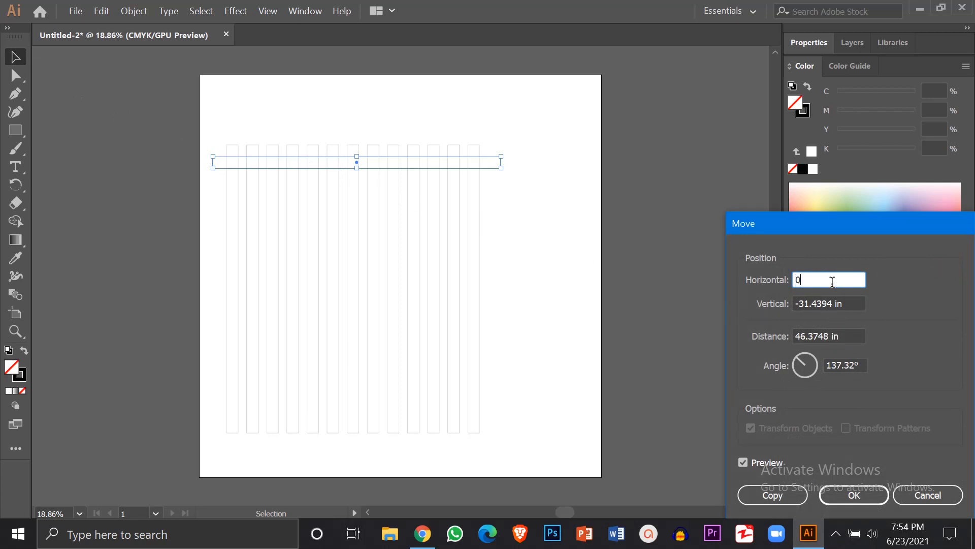
left_click(827, 301)
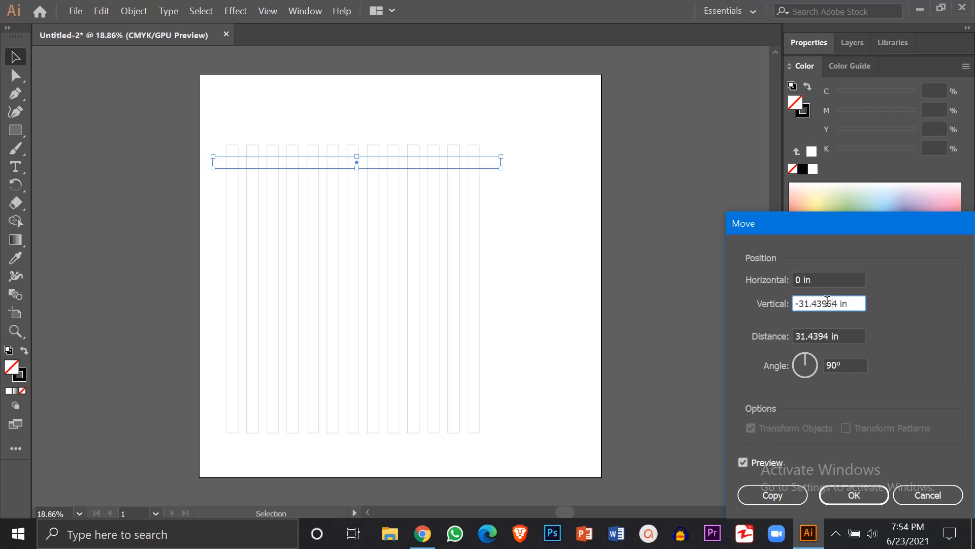
key("BackSpace")
key("BackSpace")
key("BackSpace")
key("BackSpace")
key("BackSpace")
key("BackSpace")
key("BackSpace")
type("5")
key("Tab")
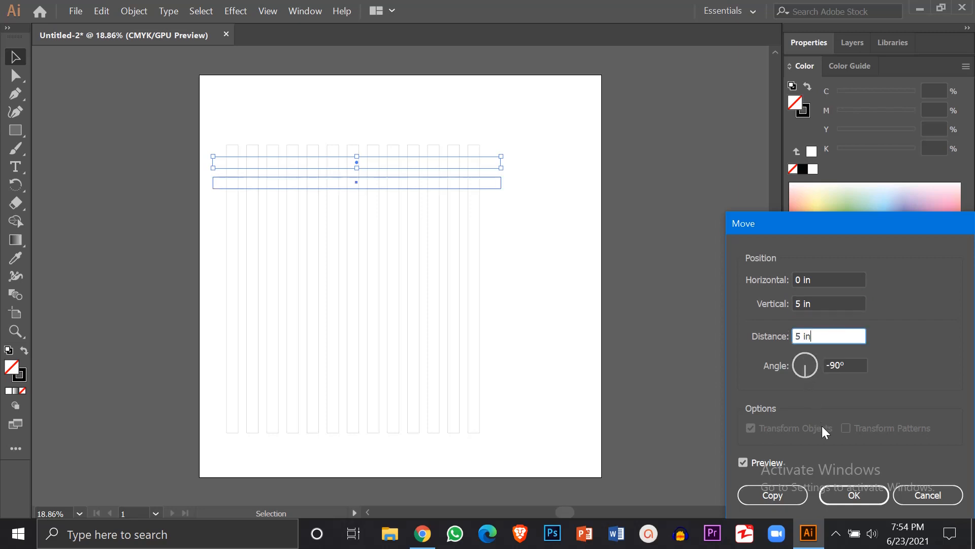
left_click(772, 494)
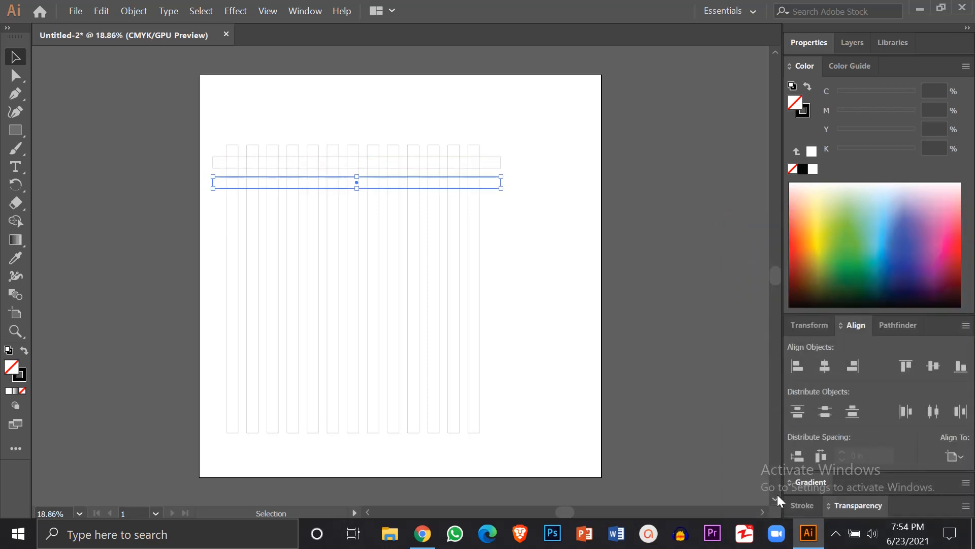
- Repeat the copy transform until 14 horizontal strips cover the vertical ones down to their lower ends
key("ctrl+d")
key("ctrl+d")
key("ctrl+d")
key("ctrl+d")
key("ctrl+d")
key("ctrl+d")
key("ctrl+d")
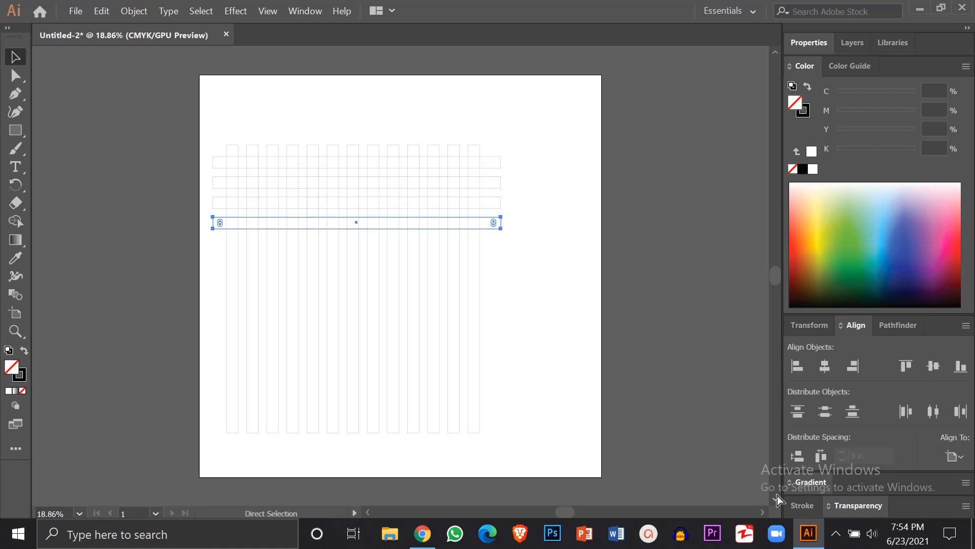
key("ctrl+d")
key("ctrl+d")
key("ctrl+d")
key("ctrl+d")
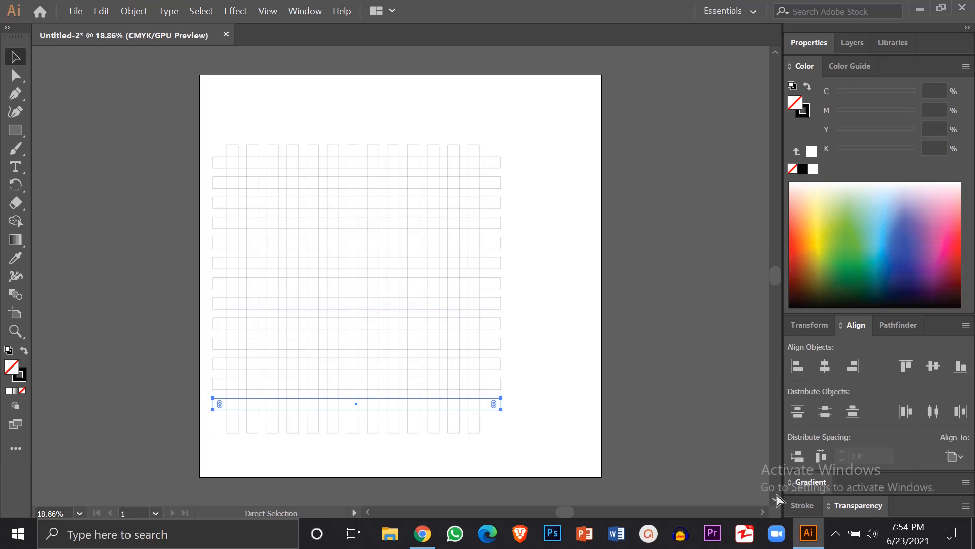
key("ctrl+d")
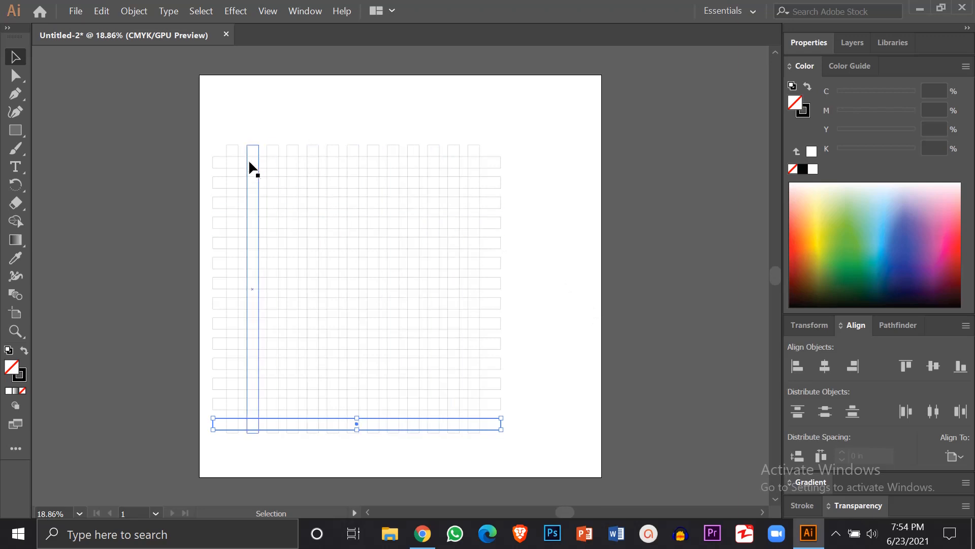
- Select all the vertical and horizontal strips of the grid and group them
left_click(16, 75)
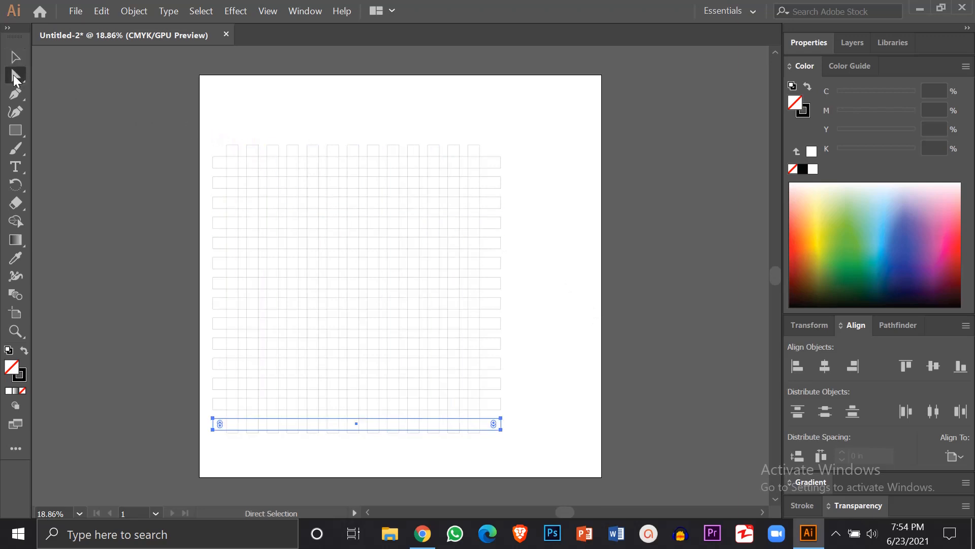
left_click_drag(207, 134, 517, 444)
right_click(454, 308)
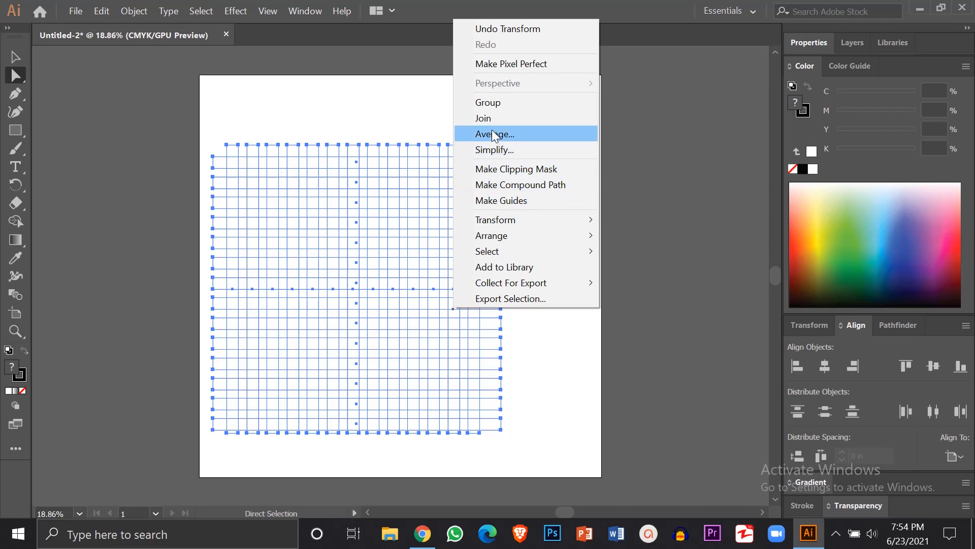
left_click(495, 106)
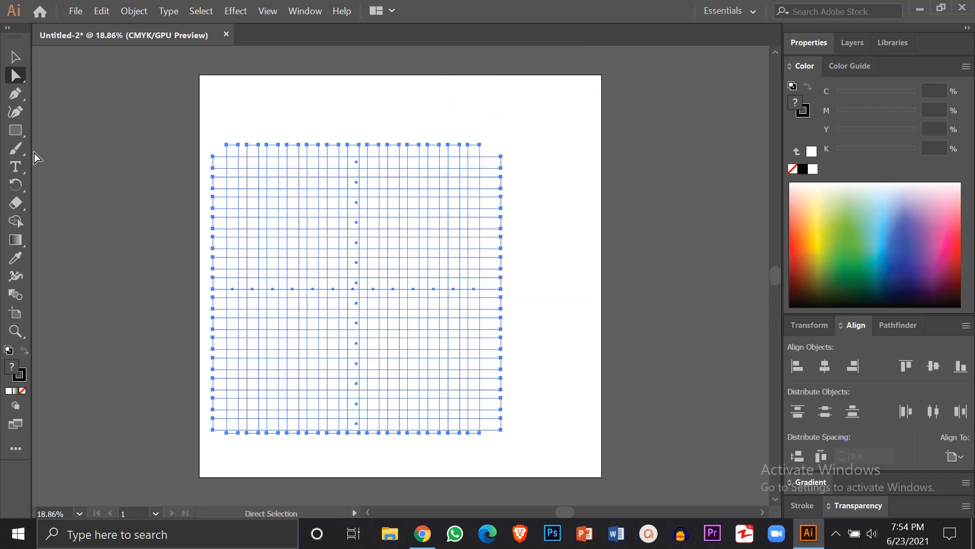
- Merge grid cells with the Shape Builder and a black fill to form the first line of square Kufic lettering, بسم الله
left_click(13, 222)
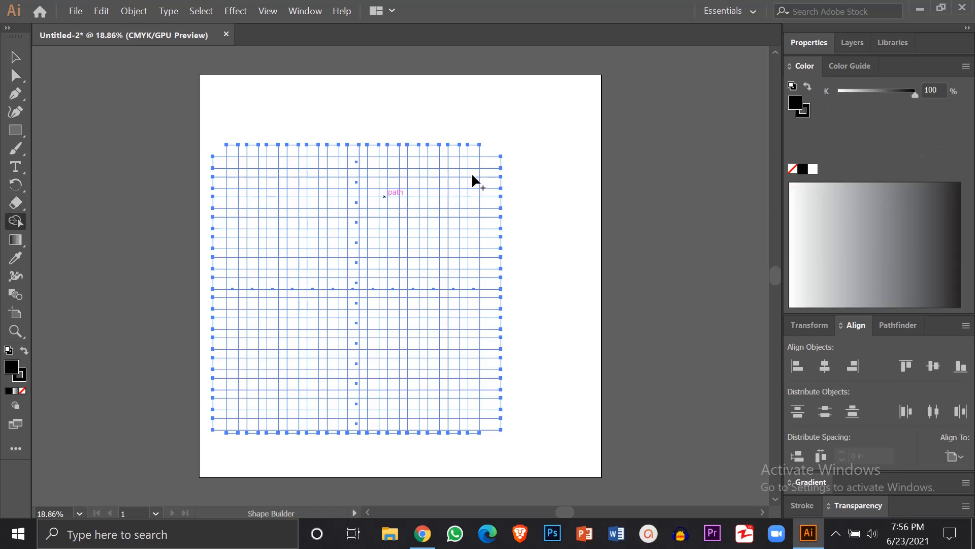
mouse_move(473, 176)
left_mouse_down()
mouse_move(457, 193)
mouse_move(454, 172)
mouse_move(456, 190)
mouse_move(445, 191)
mouse_move(430, 190)
mouse_move(432, 172)
mouse_move(432, 192)
mouse_move(414, 190)
mouse_move(414, 168)
mouse_move(414, 189)
mouse_move(395, 190)
mouse_move(396, 170)
mouse_move(369, 172)
mouse_move(372, 190)
mouse_move(394, 191)
mouse_move(371, 191)
mouse_move(370, 211)
mouse_move(460, 214)
left_mouse_up()
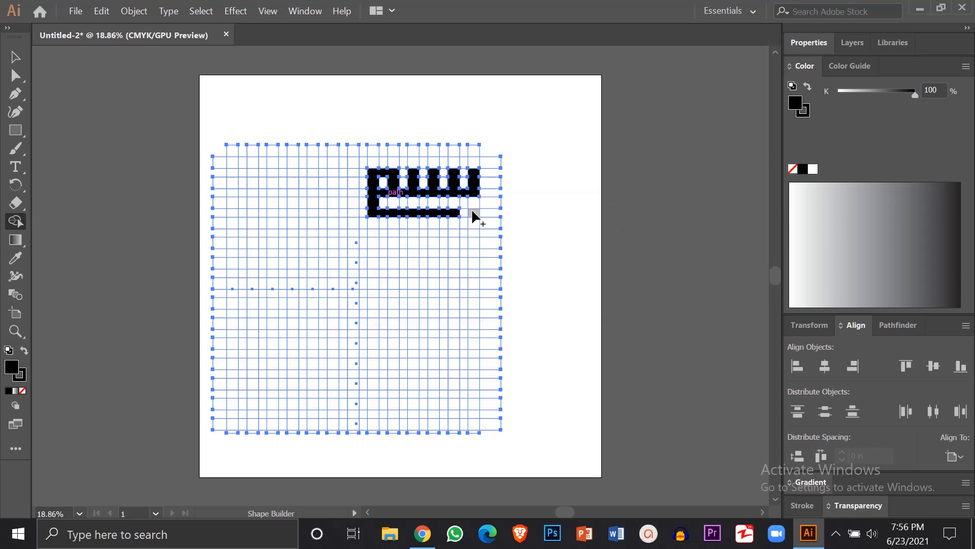
left_click(473, 214)
left_click_drag(351, 175, 355, 216)
mouse_move(333, 175)
left_mouse_down()
mouse_move(333, 211)
mouse_move(316, 213)
mouse_move(312, 179)
mouse_move(318, 211)
mouse_move(296, 212)
mouse_move(295, 174)
mouse_move(294, 217)
mouse_move(285, 217)
mouse_move(272, 196)
mouse_move(292, 195)
mouse_move(292, 175)
mouse_move(269, 173)
left_mouse_up()
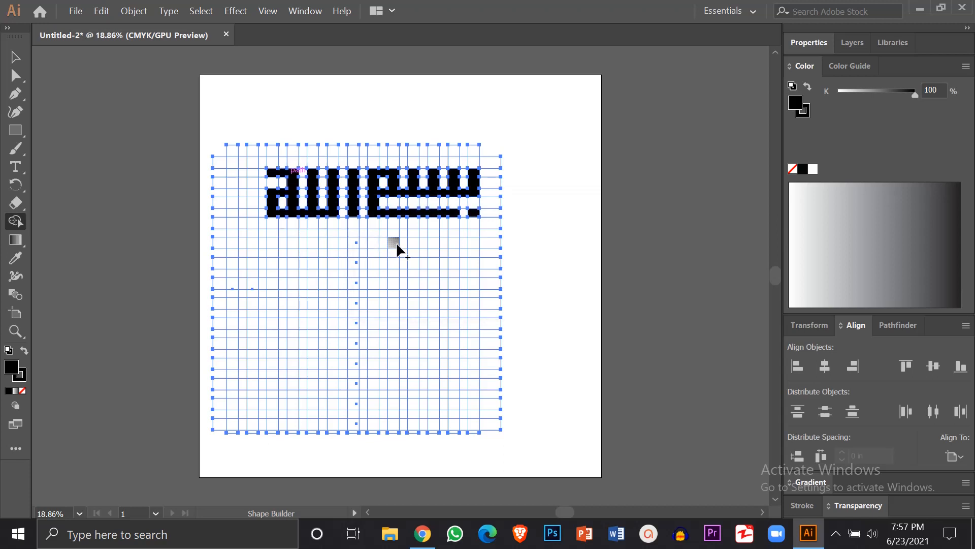
- Merge grid cells in black below the first line to form the second lettering line, الرحمن, including its dot
left_click_drag(470, 233, 474, 276)
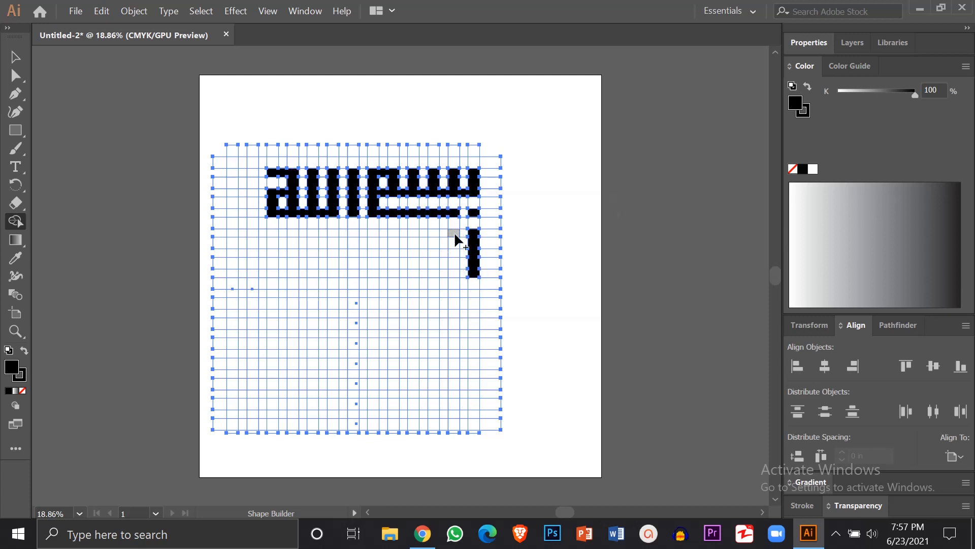
mouse_move(455, 236)
left_mouse_down()
mouse_move(452, 271)
mouse_move(436, 272)
mouse_move(433, 255)
mouse_move(434, 271)
mouse_move(411, 274)
left_mouse_up()
mouse_move(353, 232)
left_mouse_down()
mouse_move(415, 236)
mouse_move(375, 252)
mouse_move(328, 252)
mouse_move(338, 269)
mouse_move(311, 245)
mouse_move(272, 266)
mouse_move(290, 249)
mouse_move(346, 233)
left_mouse_up()
left_click(290, 250)
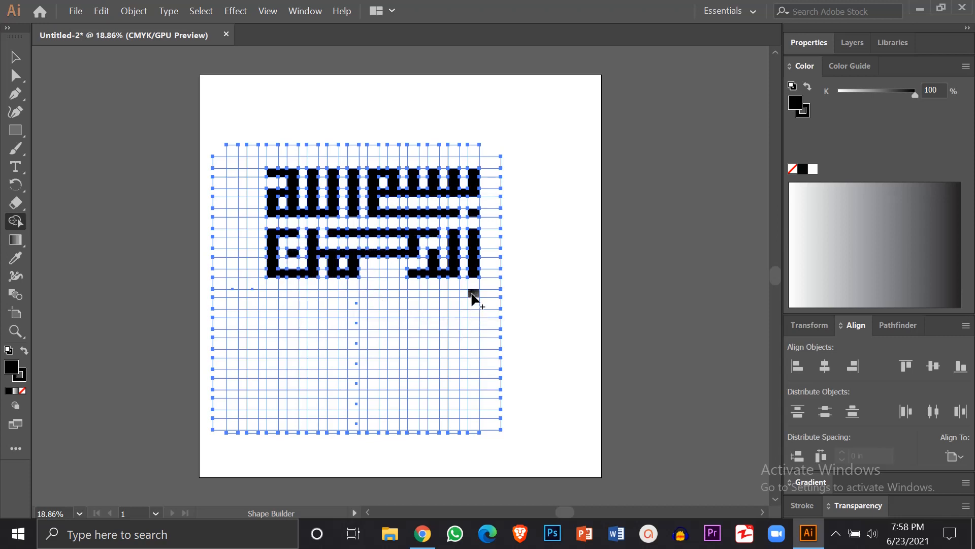
- Form the third lettering line, الرحيم, with its two dots in black, and fill the gap in the second line's baseline
mouse_move(475, 296)
left_mouse_down()
mouse_move(471, 332)
mouse_move(453, 297)
mouse_move(452, 326)
left_mouse_up()
mouse_move(444, 333)
left_mouse_down()
mouse_move(434, 310)
mouse_move(412, 335)
left_mouse_up()
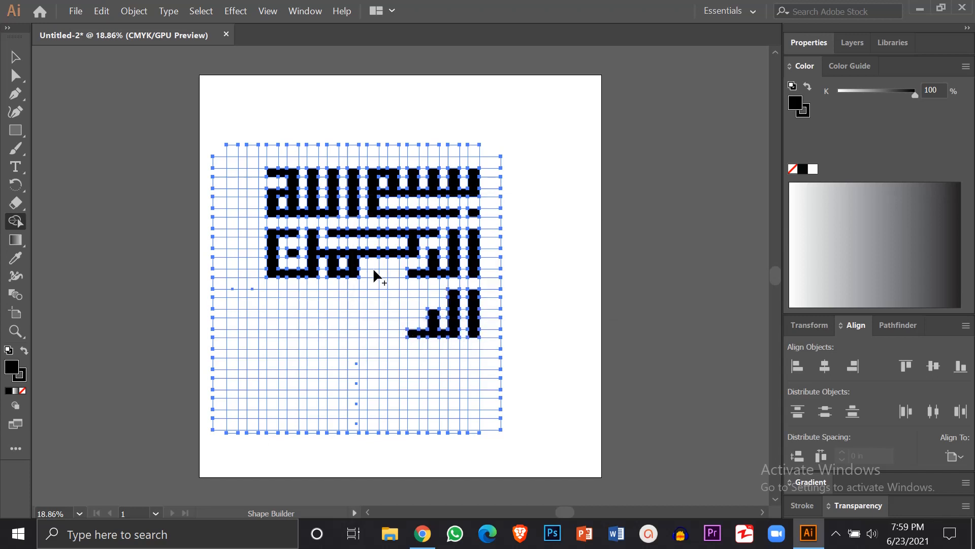
left_click_drag(374, 274, 401, 276)
mouse_move(334, 292)
left_mouse_down()
mouse_move(435, 294)
mouse_move(414, 295)
mouse_move(412, 311)
mouse_move(364, 313)
mouse_move(314, 312)
mouse_move(310, 297)
mouse_move(311, 311)
mouse_move(294, 312)
mouse_move(295, 294)
mouse_move(274, 292)
mouse_move(271, 310)
mouse_move(293, 311)
mouse_move(272, 332)
mouse_move(412, 331)
mouse_move(376, 336)
left_mouse_up()
left_click(303, 333)
left_click(323, 333)
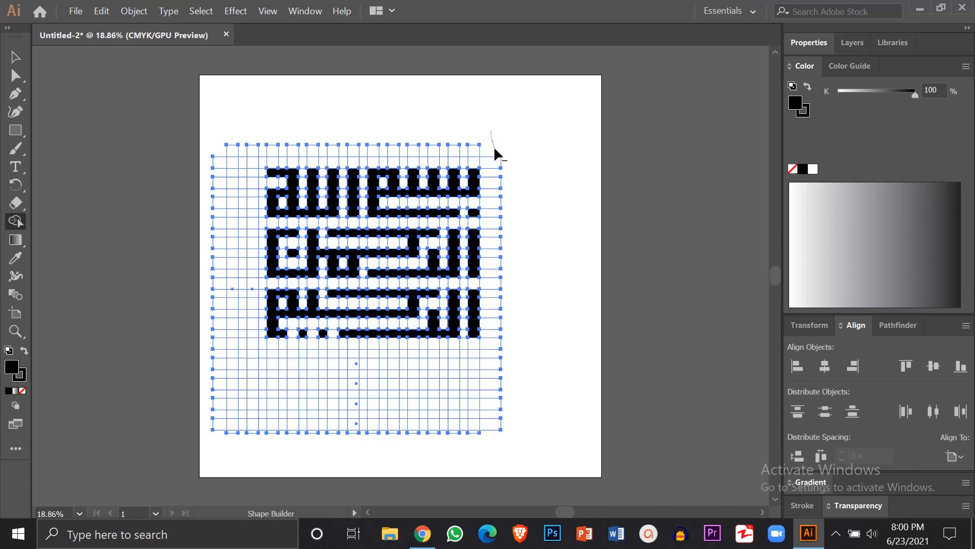
- Remove the surplus grid cells to the right of, above and directly left of the lettering, plus the rows just below it, with Shape Builder
left_click_drag(495, 149, 519, 265)
left_click_drag(491, 171, 491, 443)
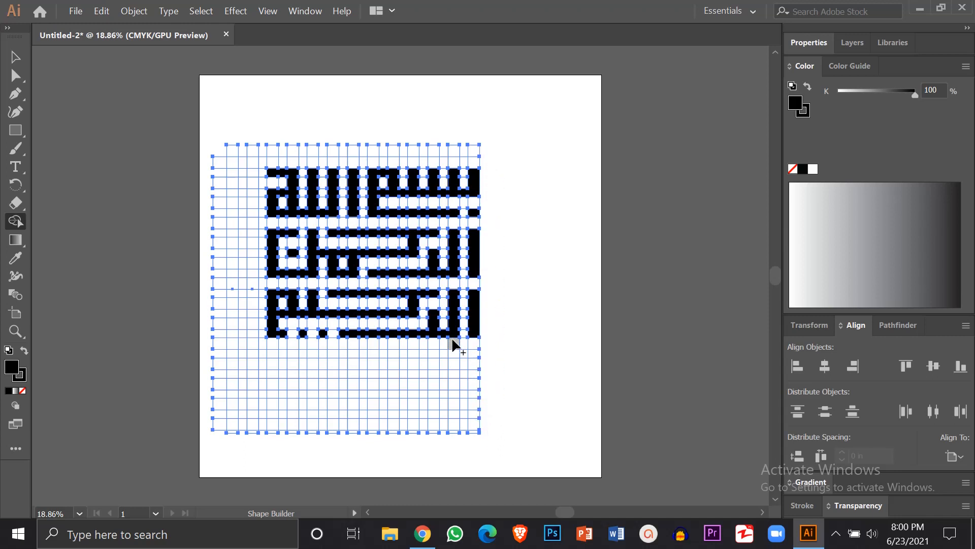
left_click_drag(500, 162, 255, 167)
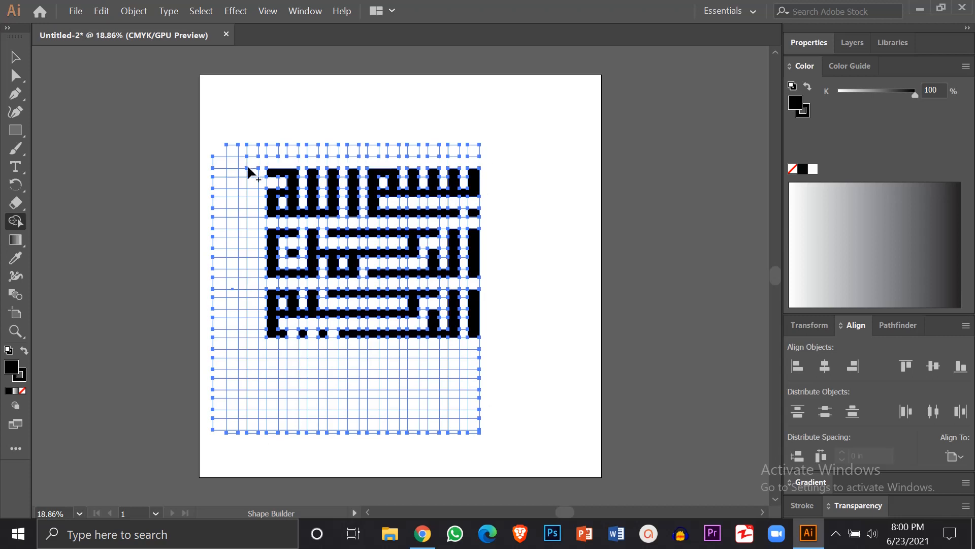
mouse_move(492, 149)
left_mouse_down()
mouse_move(213, 155)
mouse_move(262, 201)
mouse_move(264, 338)
mouse_move(344, 351)
mouse_move(492, 351)
mouse_move(389, 350)
left_mouse_up()
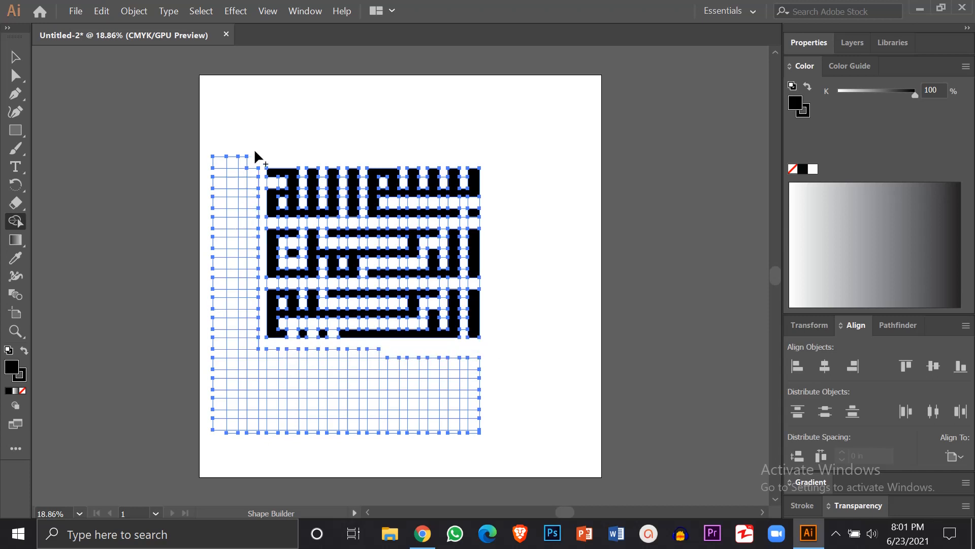
mouse_move(255, 153)
left_mouse_down()
mouse_move(259, 344)
mouse_move(488, 370)
mouse_move(243, 362)
mouse_move(248, 153)
mouse_move(235, 342)
mouse_move(238, 189)
mouse_move(235, 256)
left_mouse_up()
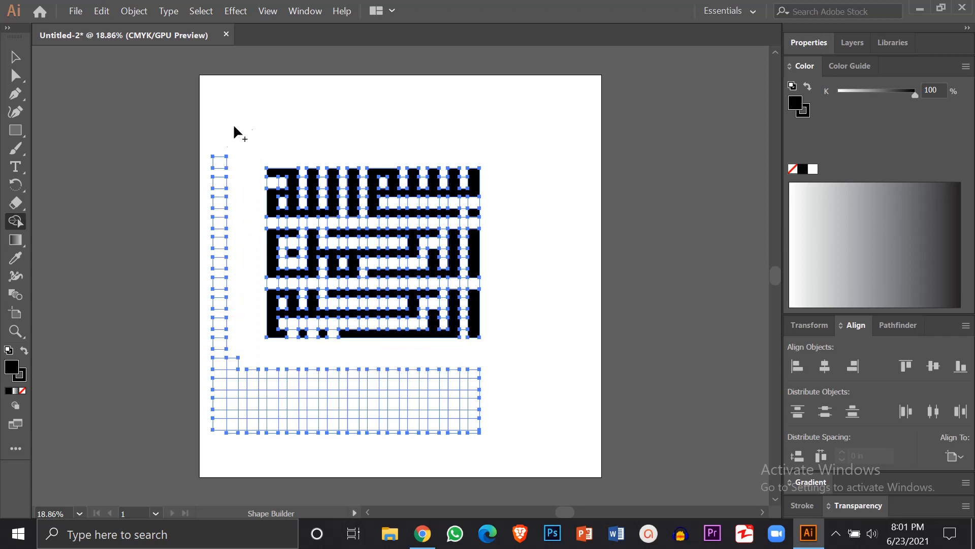
- Delete the leftover column of grid cells at the far left and the block of strips below the lettering
left_click(15, 76)
left_click_drag(243, 140, 213, 447)
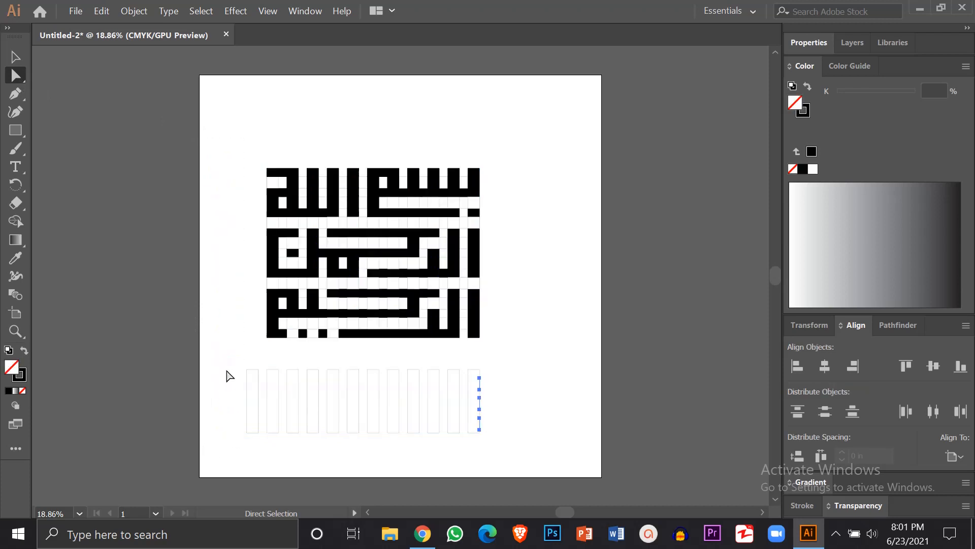
left_click_drag(228, 355, 504, 451)
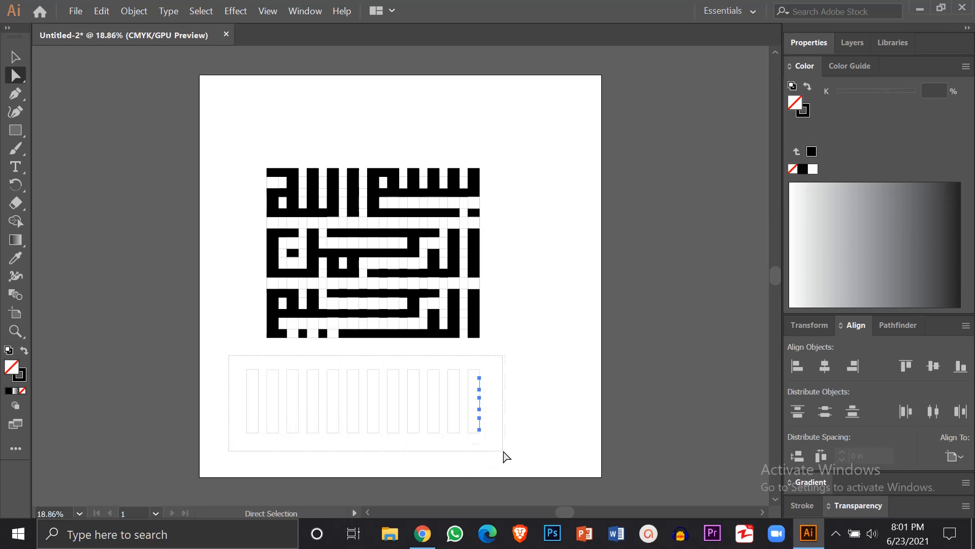
left_click_drag(504, 452, 506, 449)
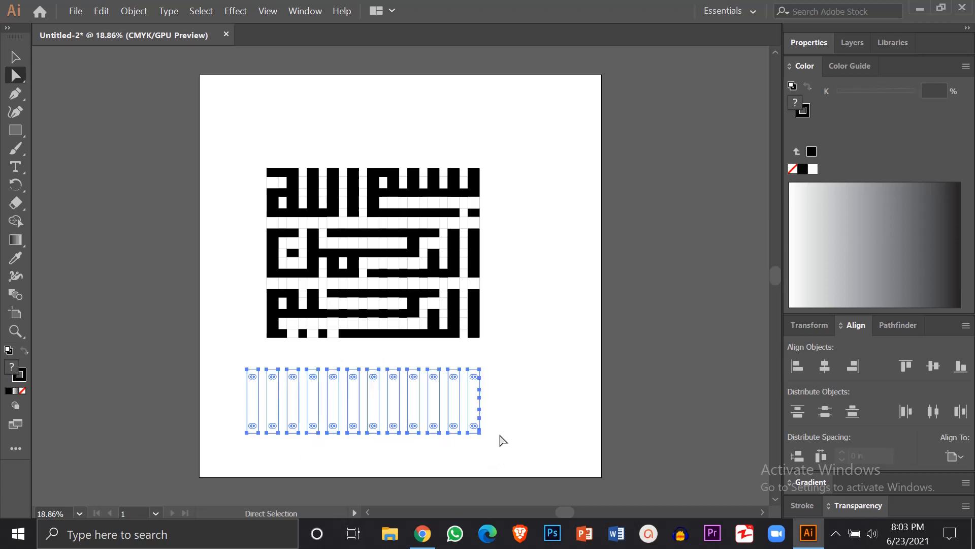
key("Delete")
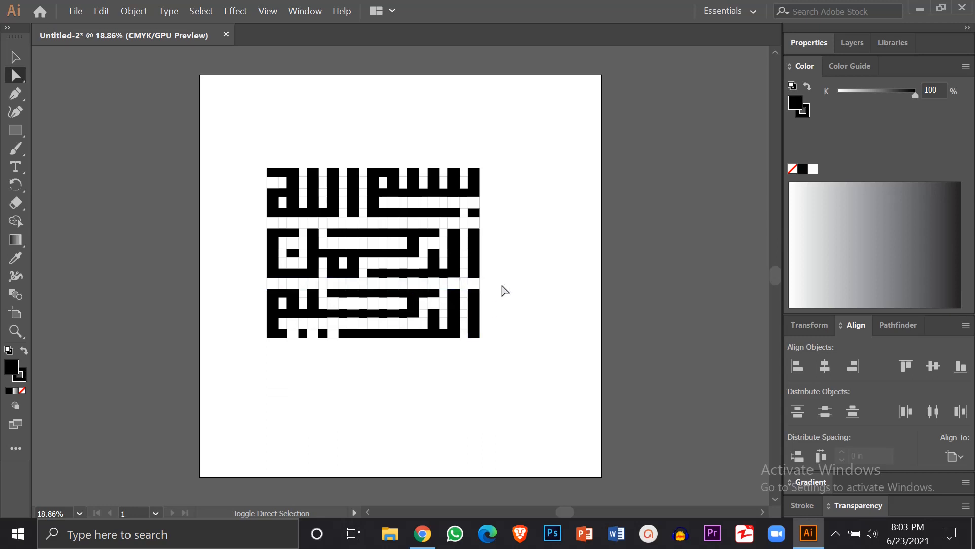
- Select all the black letter shapes and dots in the three lines of lettering together
left_click(473, 314)
left_click(456, 321, "shift")
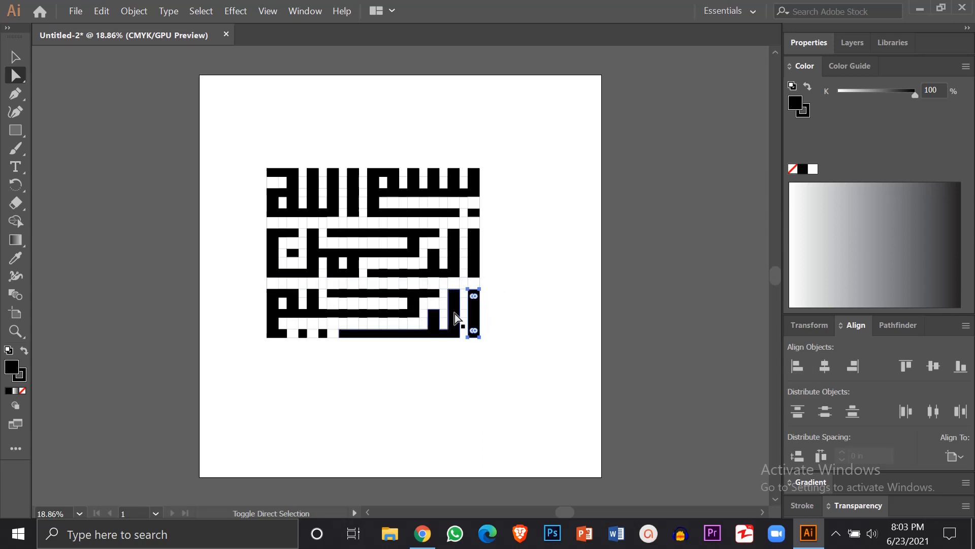
left_click(435, 322, "shift")
left_click(414, 302, "shift")
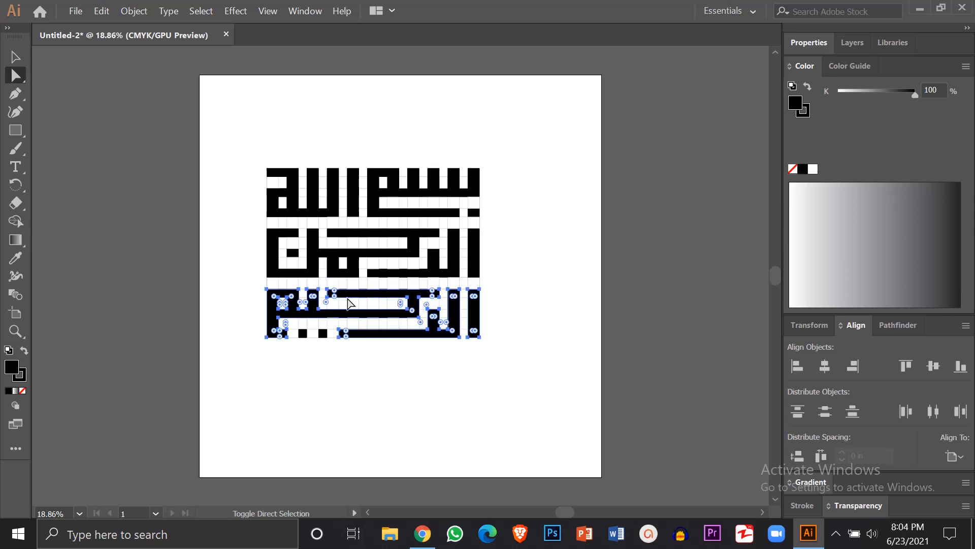
left_click(323, 334, "shift")
left_click(303, 334, "shift")
left_click(316, 270, "shift")
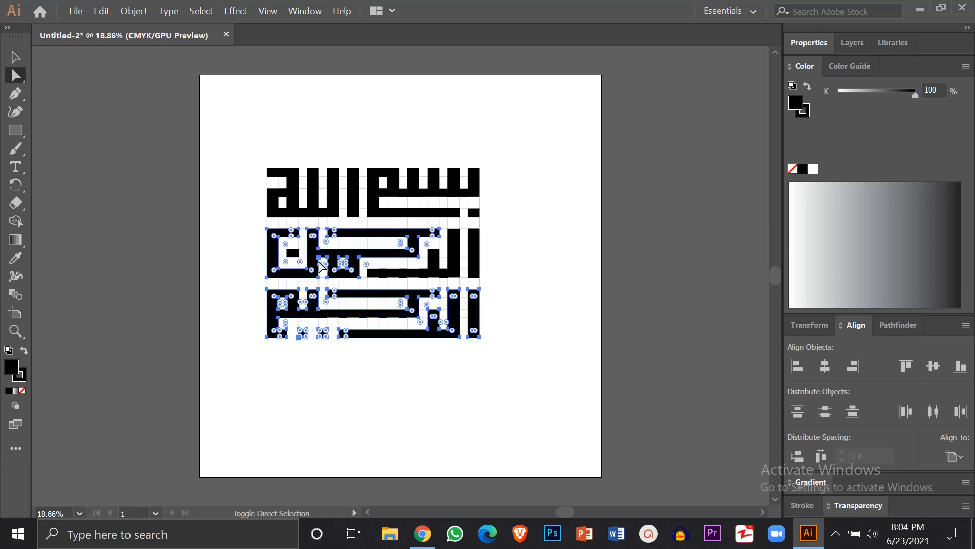
left_click(293, 254, "shift")
left_click(434, 260, "shift")
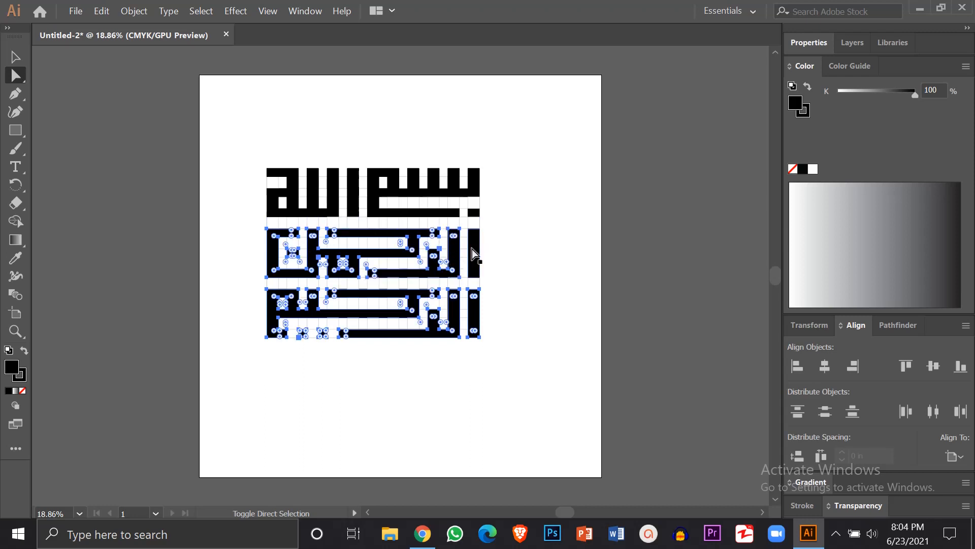
left_click(472, 249, "shift")
left_click(473, 213, "shift")
left_click(456, 215, "shift")
left_click(352, 194, "shift")
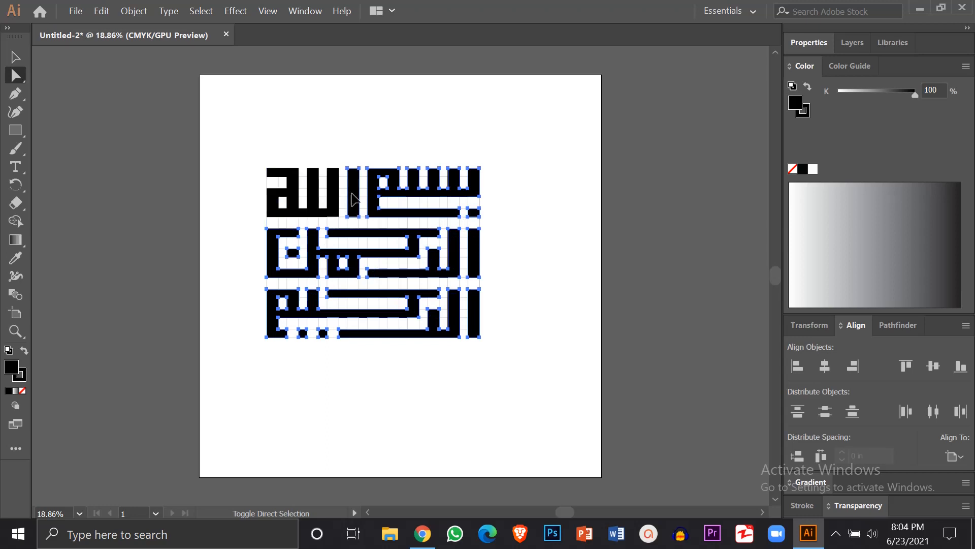
left_click(334, 192, "shift")
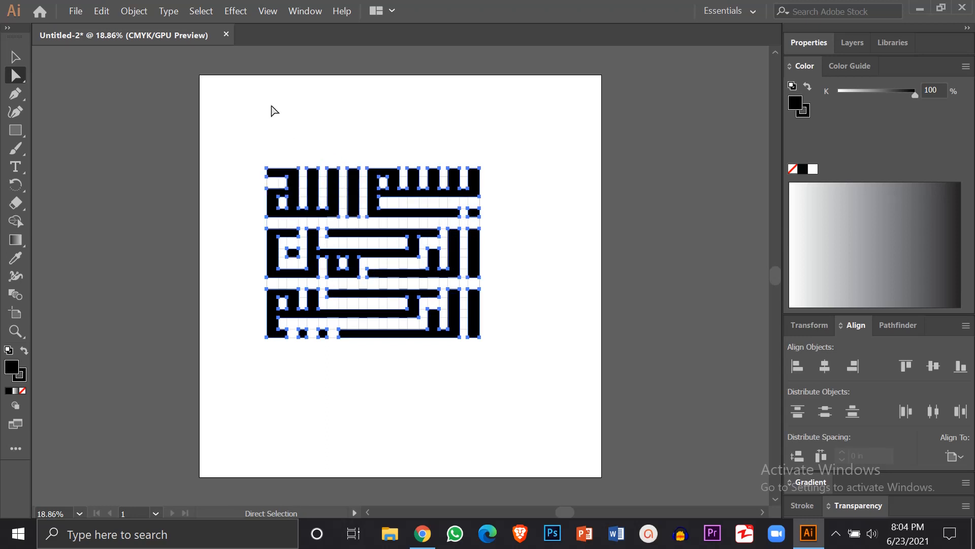
- Extend the selection to all objects with the same appearance and move the black lettering clear of the remaining grid
left_click(208, 9)
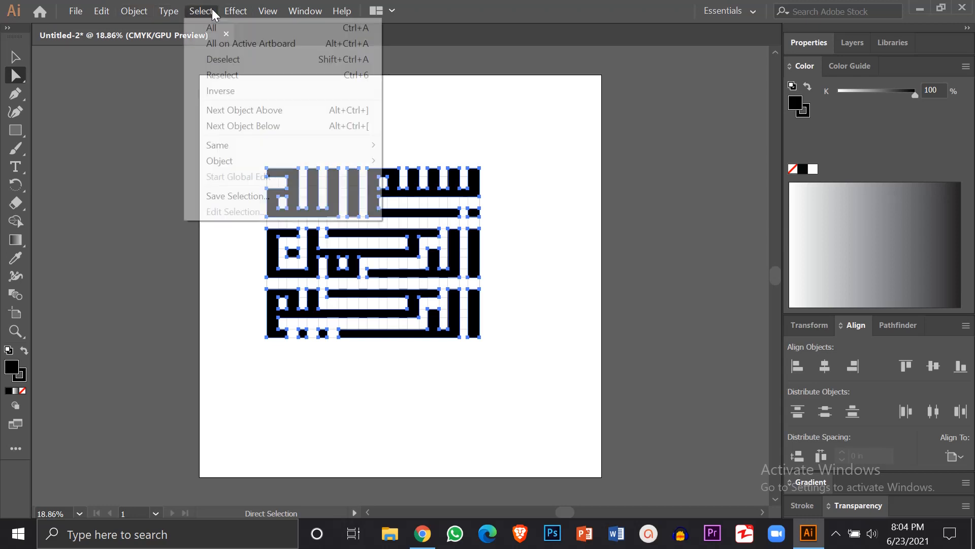
mouse_move(295, 146)
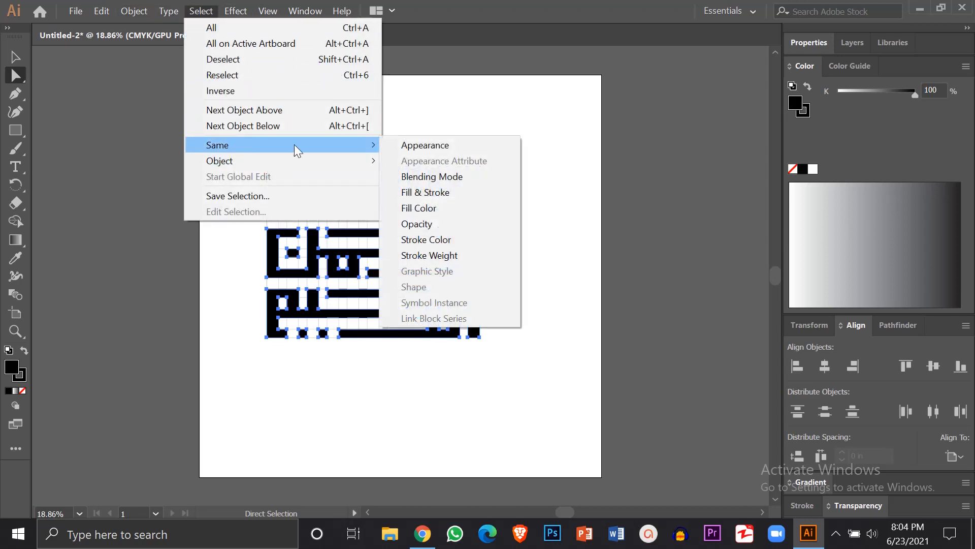
left_click(414, 144)
left_click_drag(376, 193, 486, 109)
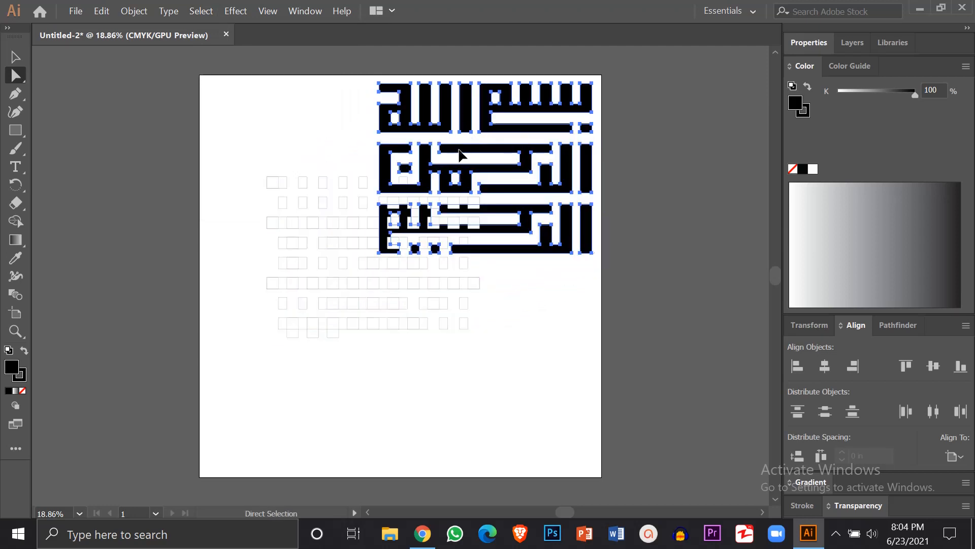
left_click_drag(459, 152, 583, 131)
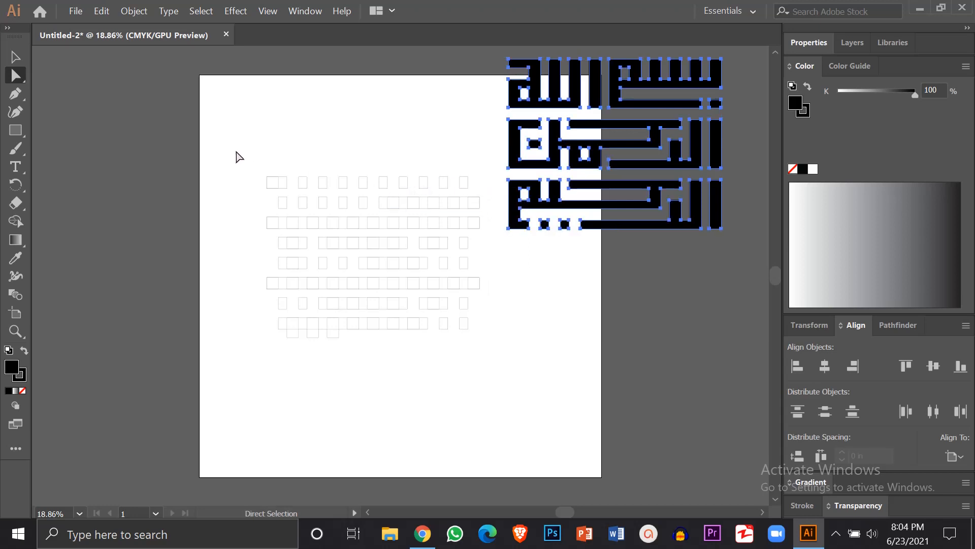
- Delete the remaining empty grid cells and move the lettering back to the middle of the artboard
left_click_drag(237, 152, 489, 347)
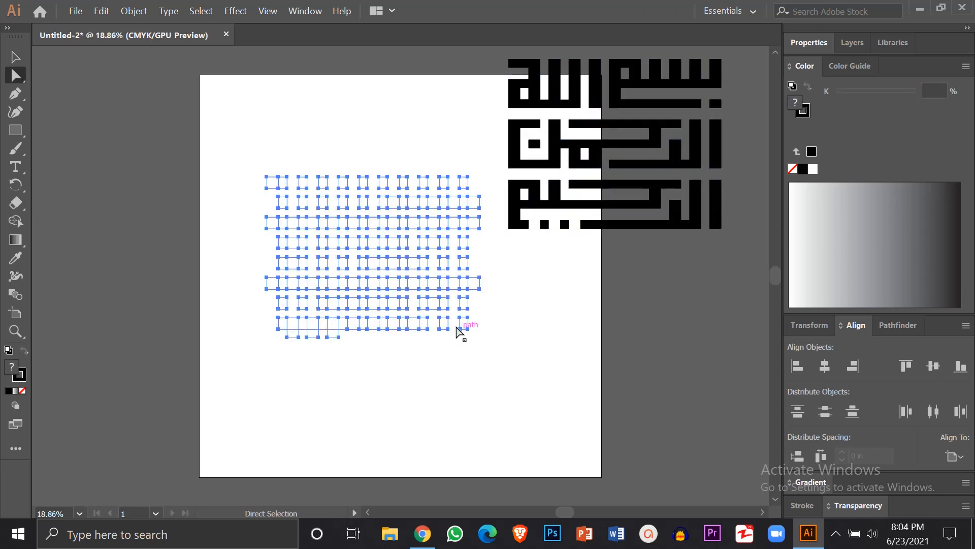
left_click(458, 330)
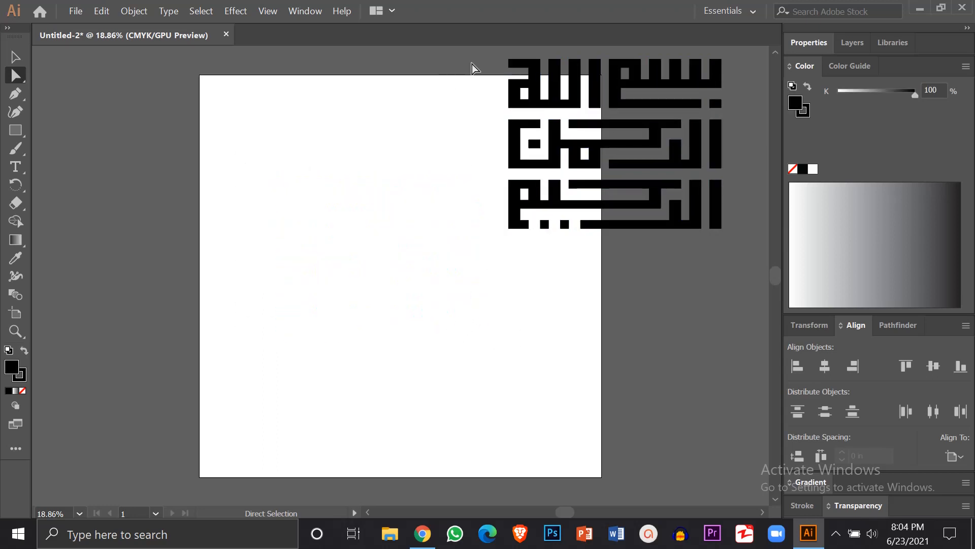
left_click_drag(498, 53, 743, 251)
left_click_drag(678, 156, 460, 269)
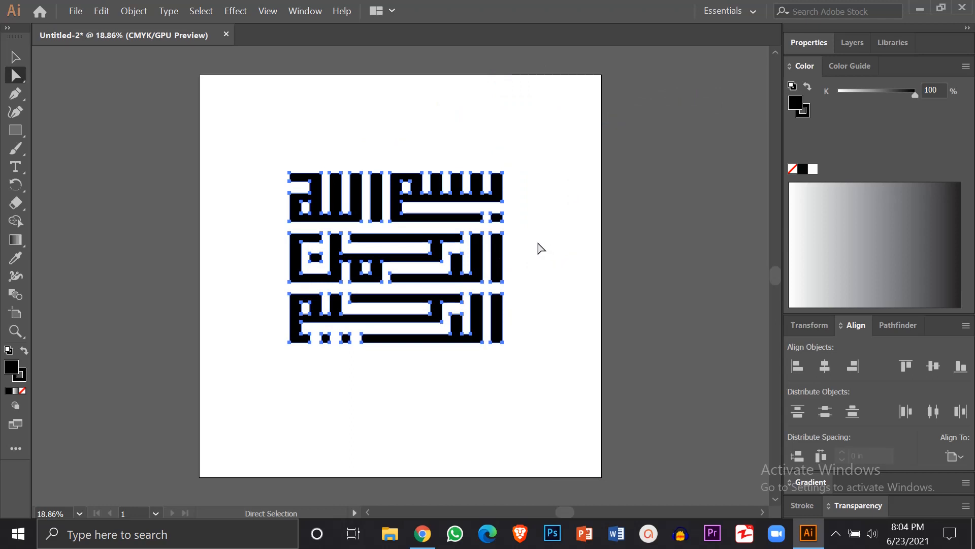
left_click(540, 248)
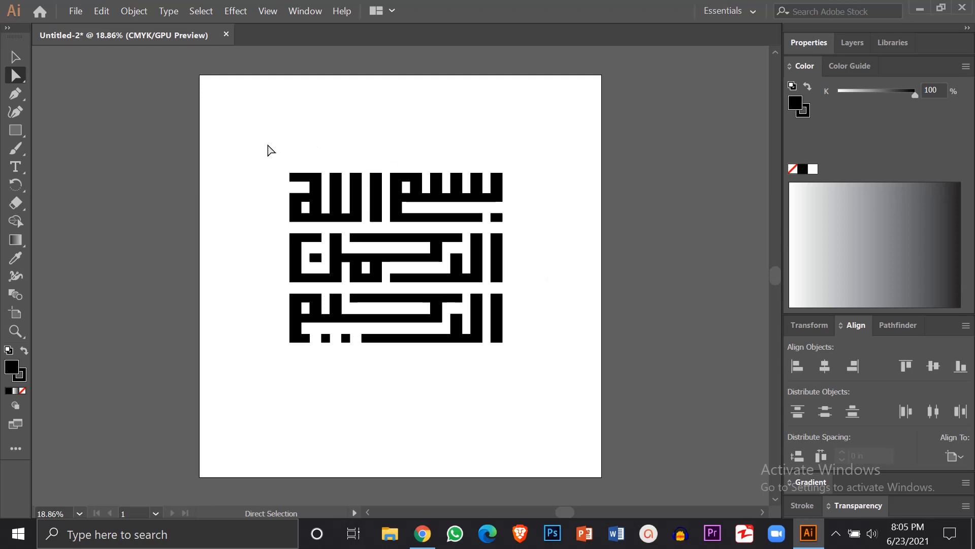
- Copy the finished lettering, switch to Photoshop and open the Gold Mockup file
left_click_drag(268, 145, 528, 386)
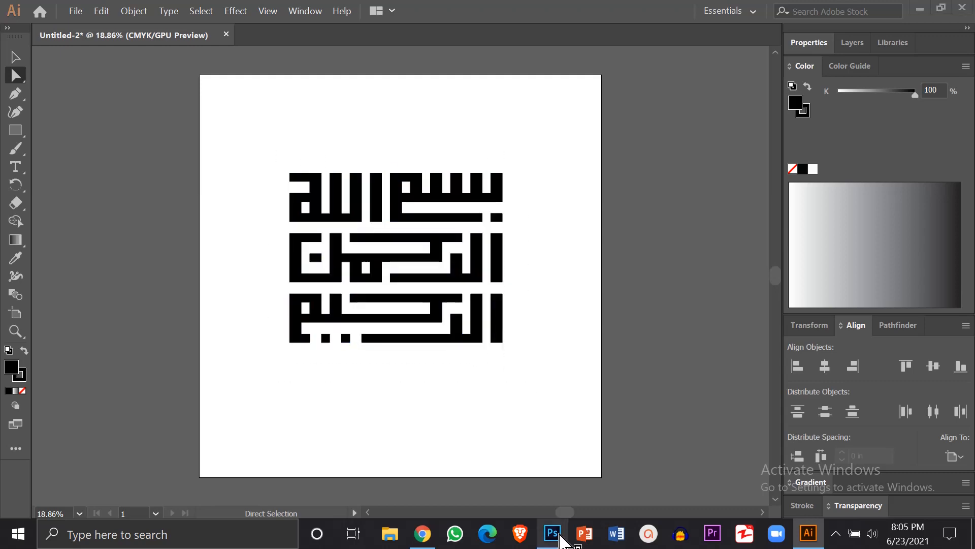
left_click(560, 534)
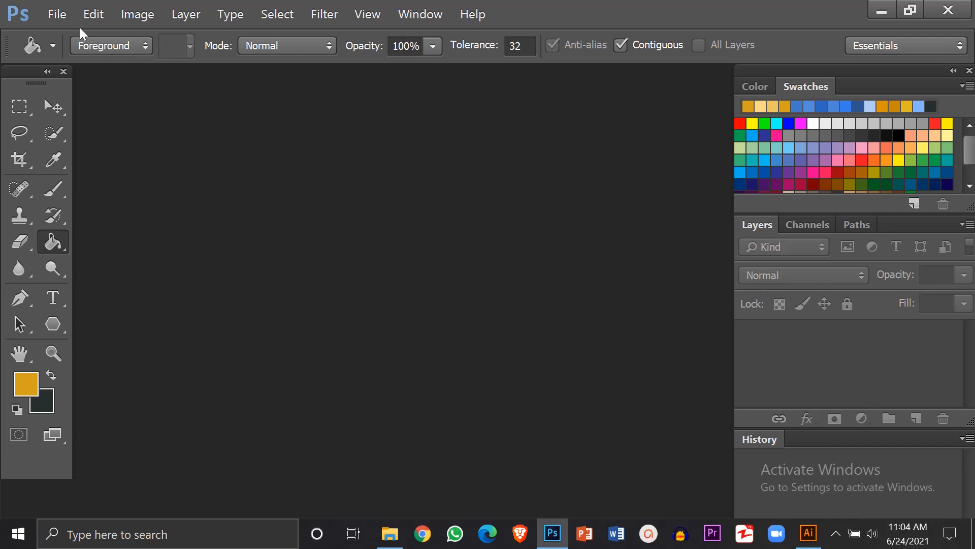
left_click(58, 19)
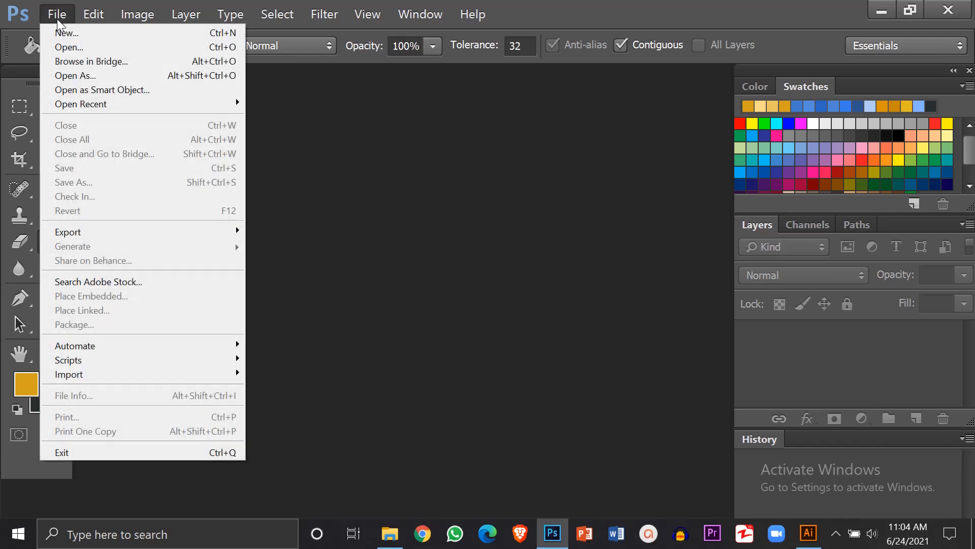
left_click(68, 47)
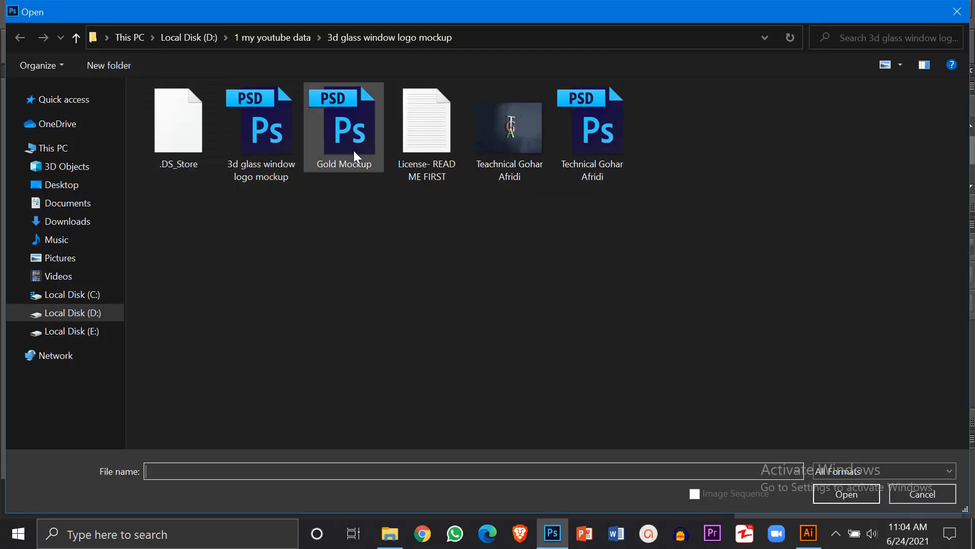
double_click(343, 166)
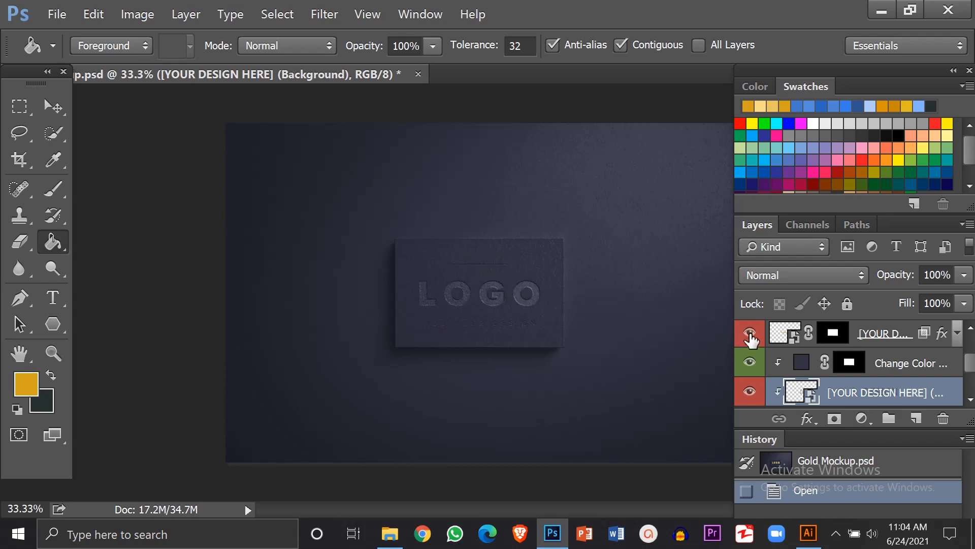
- Show the gold [YOUR DESIGN HERE] layer and sample the gold of the LOGO text as the foreground color
left_click(750, 334)
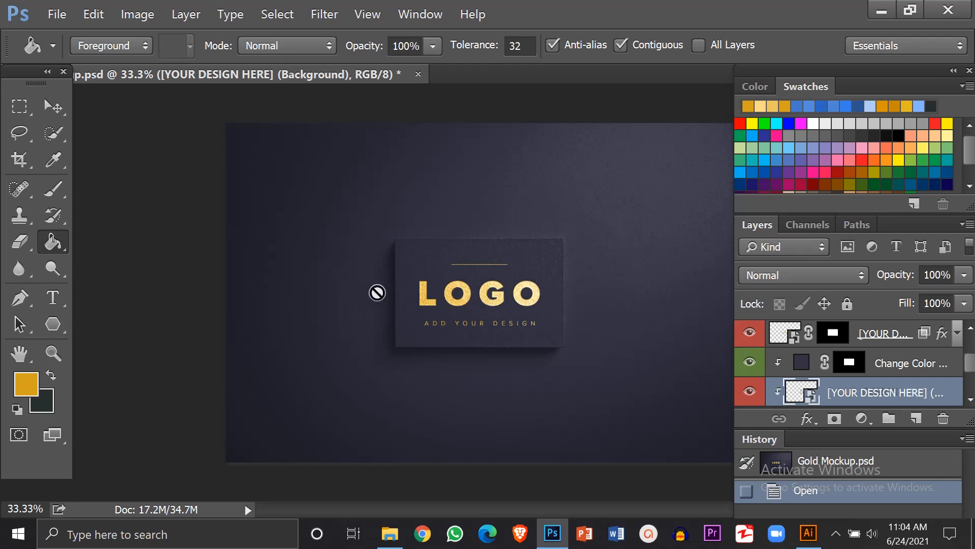
left_click(60, 166)
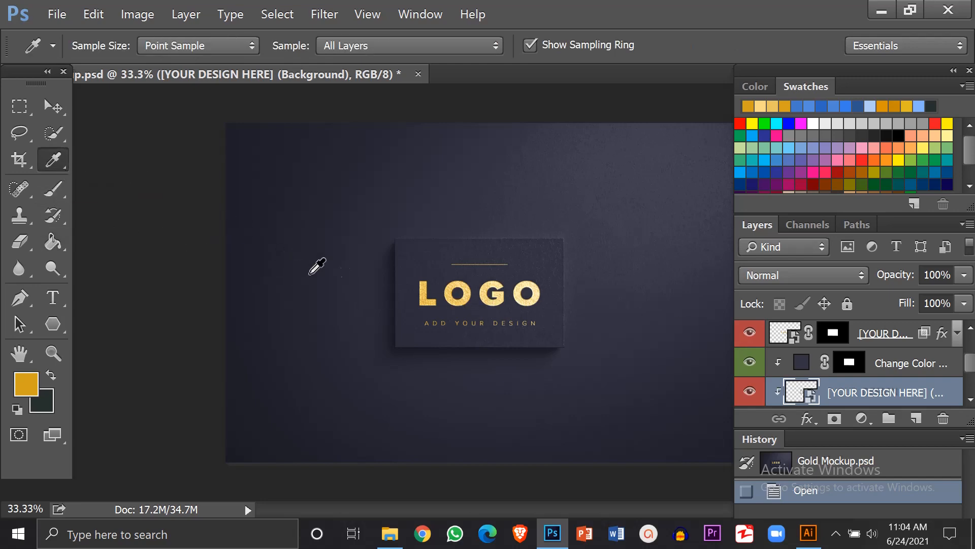
left_click_drag(416, 290, 425, 287)
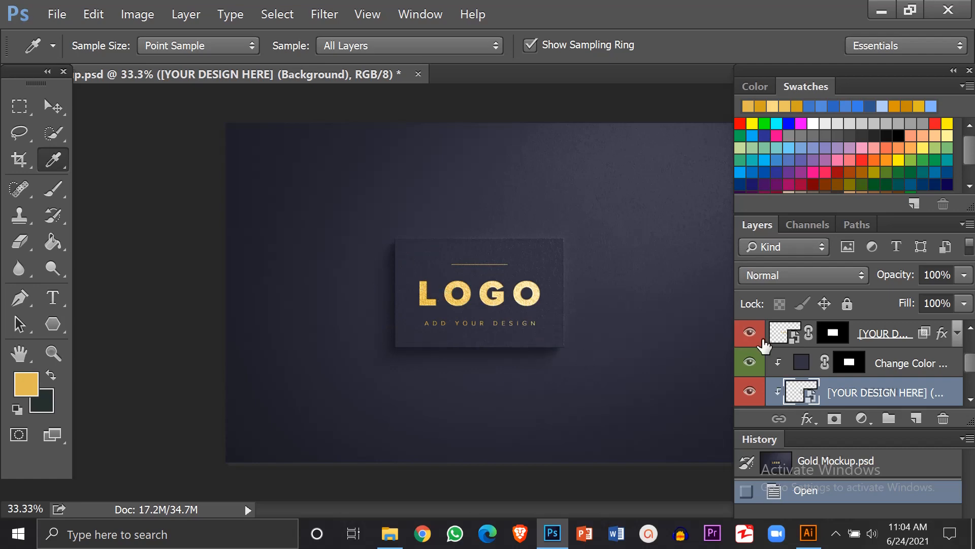
- Open the contents of the gold [YOUR DESIGN HERE] smart object and paste the calligraphy there as a Smart Object
left_click(787, 336)
double_click(788, 336)
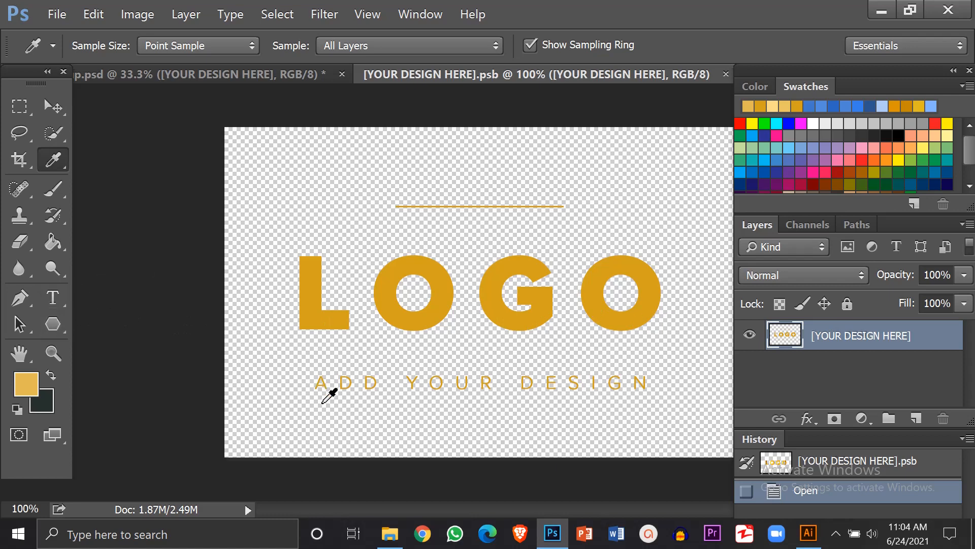
key("ctrl+v")
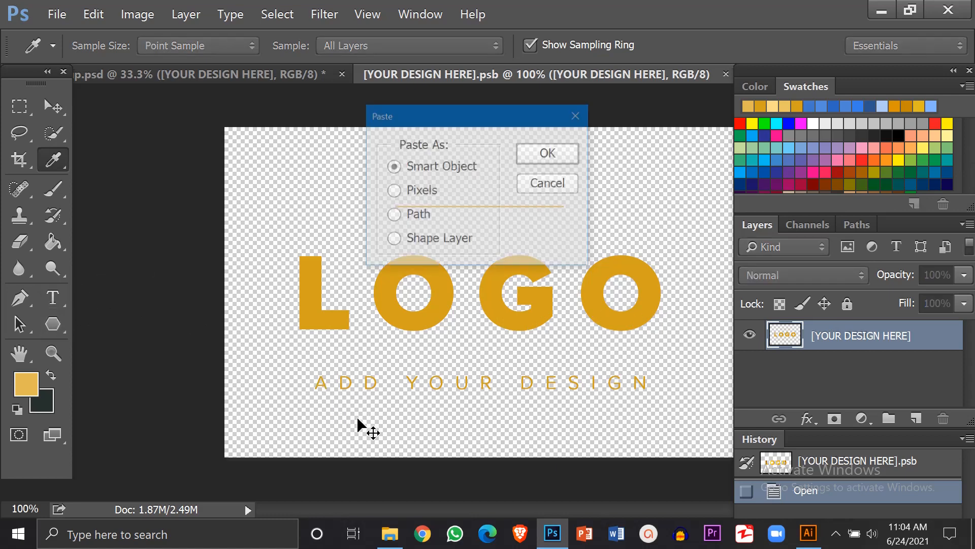
left_click(542, 163)
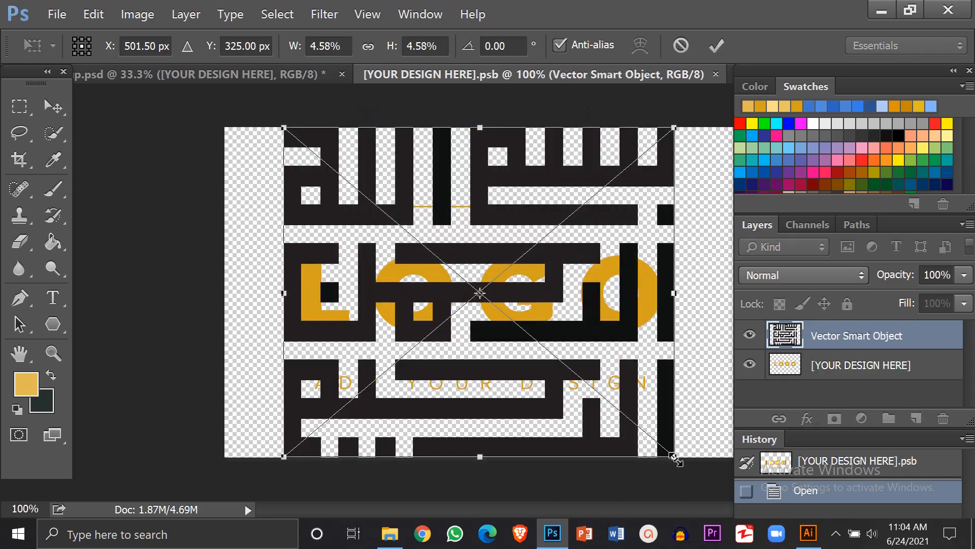
- Scale the pasted calligraphy to about 3.37% and place it in the middle of the canvas at about X 502.50 px, Y 325.00 px
left_click_drag(669, 450, 553, 383)
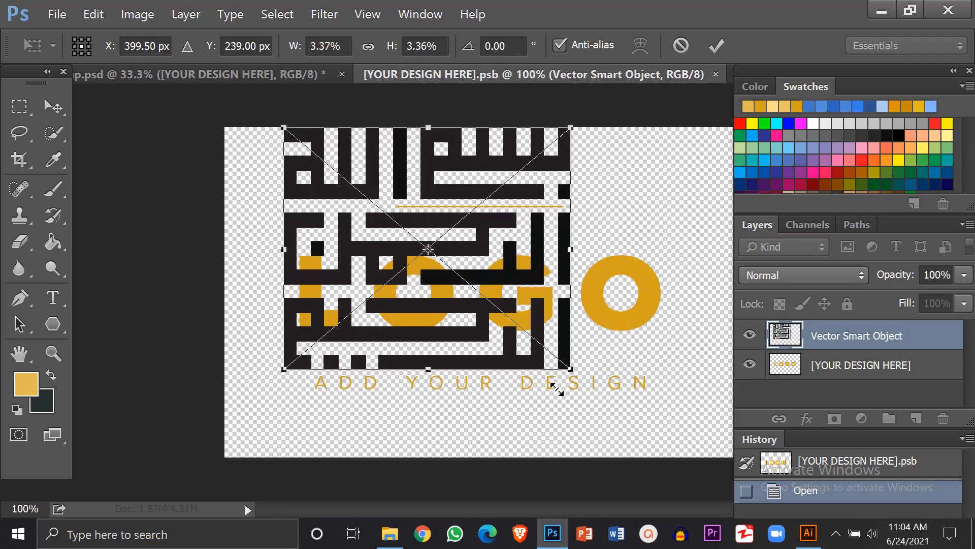
mouse_move(553, 327)
left_mouse_down()
mouse_move(540, 336)
mouse_move(554, 337)
left_mouse_up()
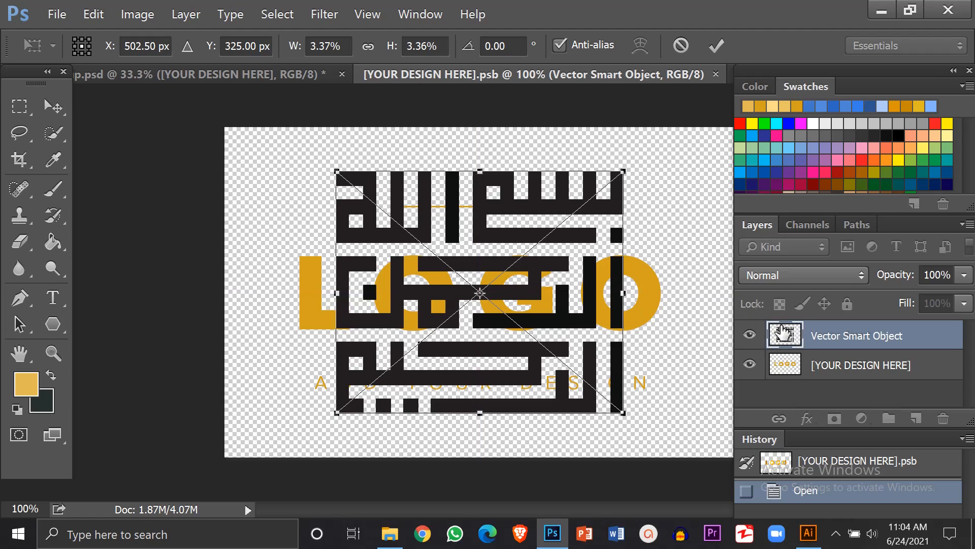
left_click(716, 46)
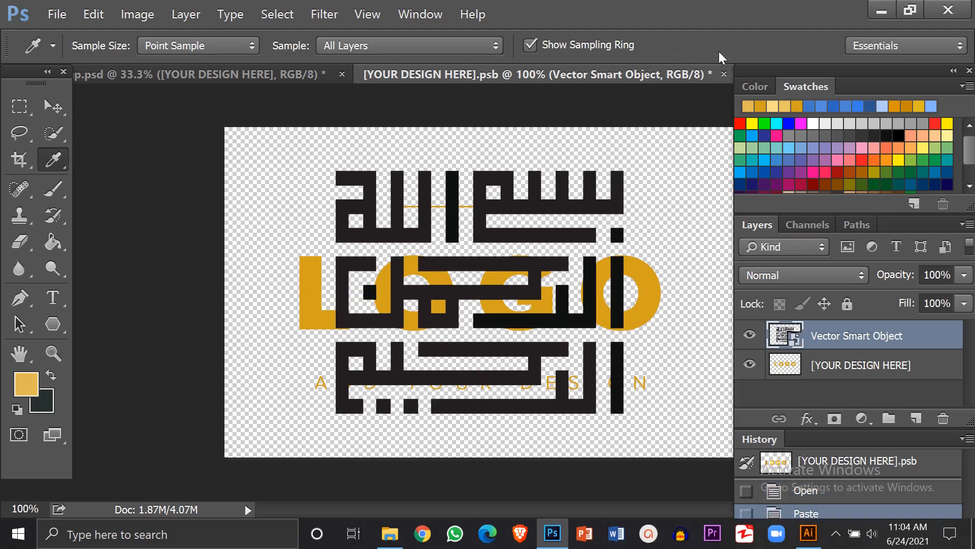
- Delete the [YOUR DESIGN HERE] layer with the placeholder LOGO text and rasterize the Vector Smart Object layer
left_click_drag(848, 367, 950, 418)
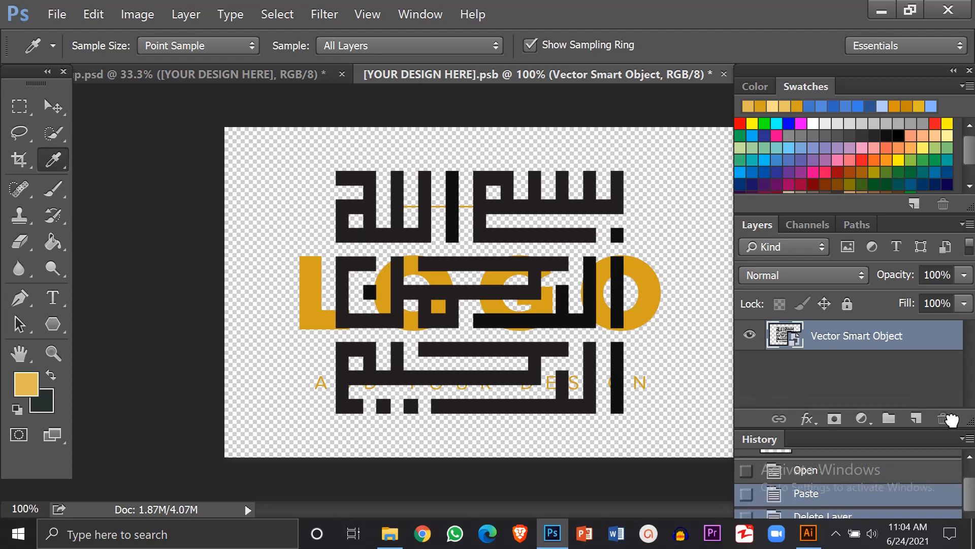
right_click(864, 344)
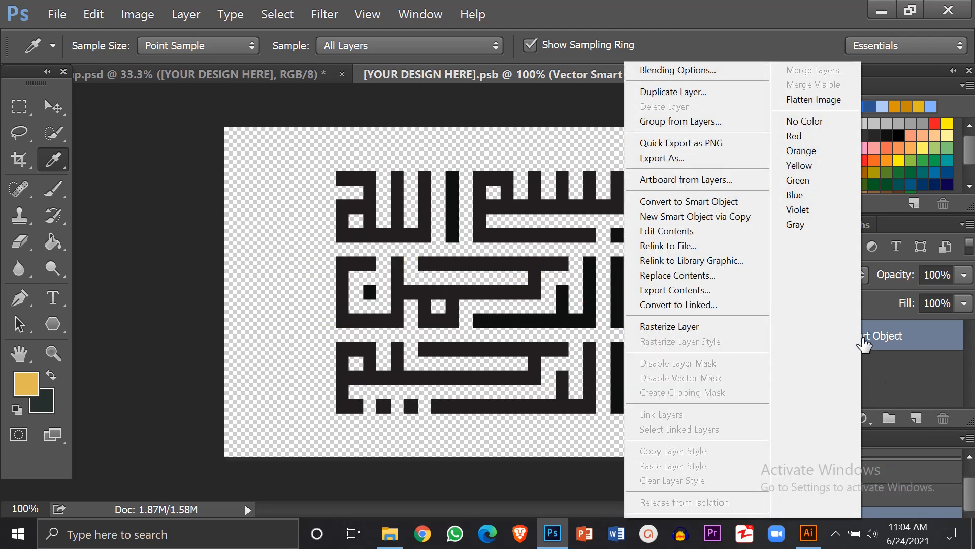
left_click(668, 328)
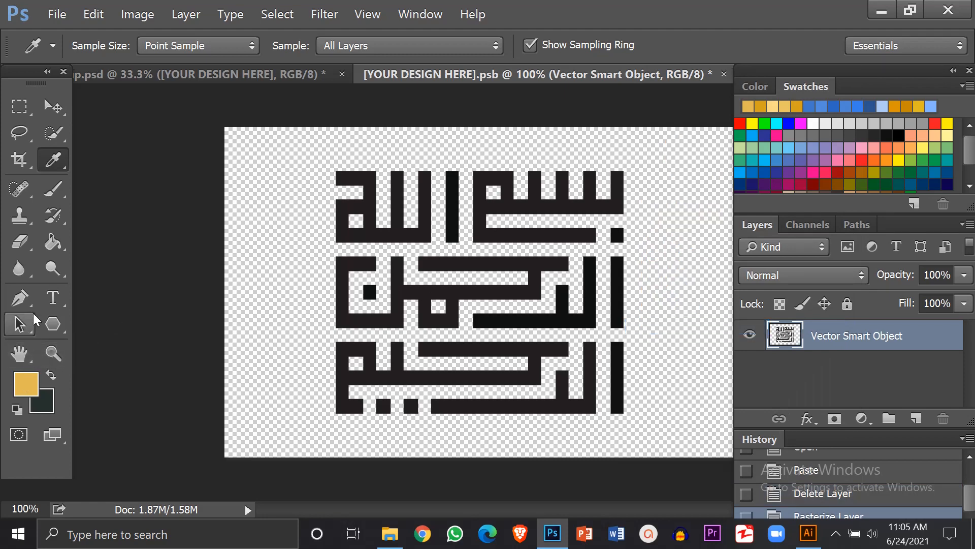
- Fill every separate piece of the calligraphy's three rows with the gold foreground color using the Paint Bucket
left_click(54, 243)
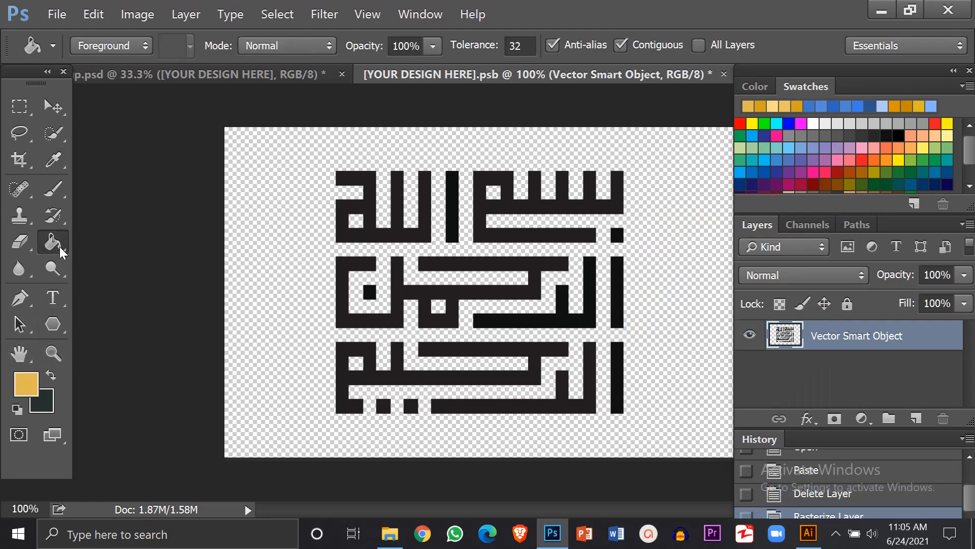
left_click(369, 202)
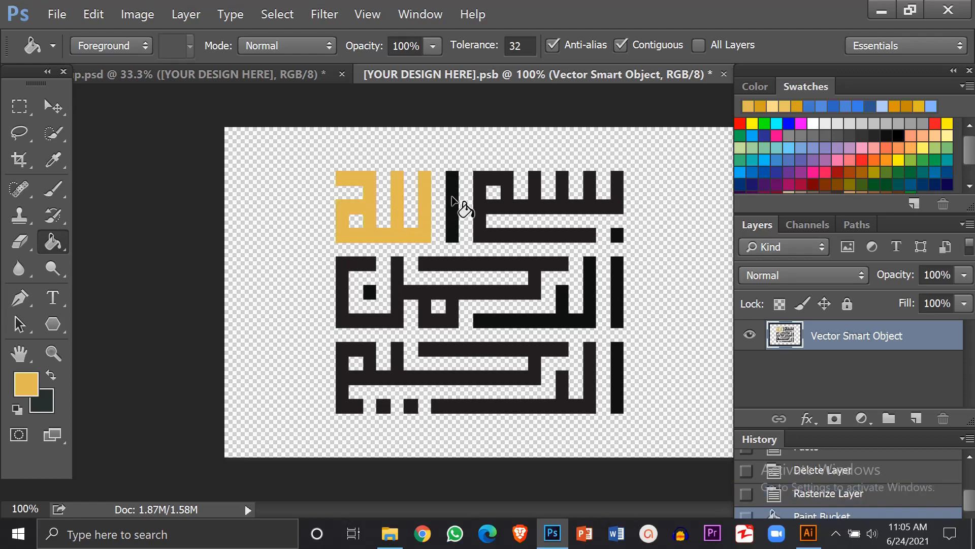
left_click(451, 204)
left_click(480, 203)
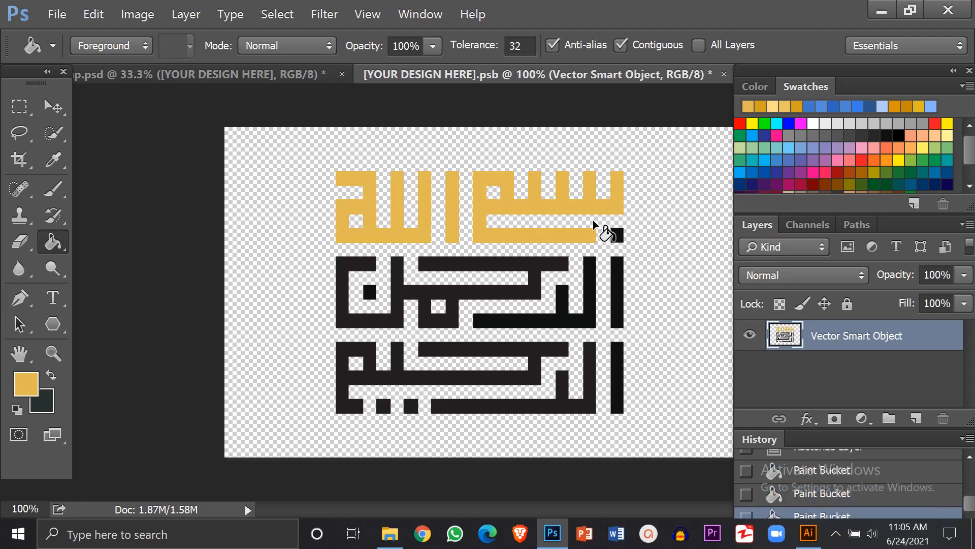
left_click(620, 236)
left_click(620, 283)
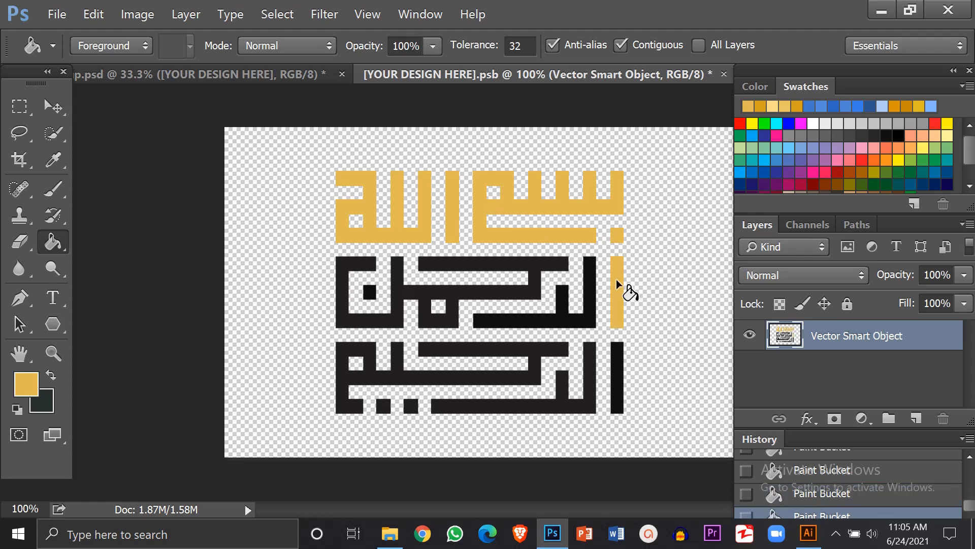
left_click(591, 286)
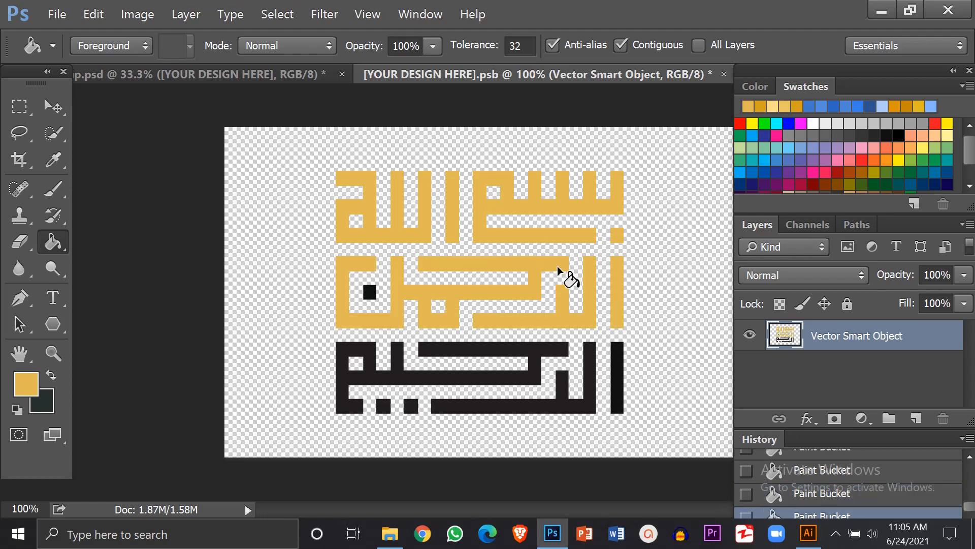
left_click(371, 293)
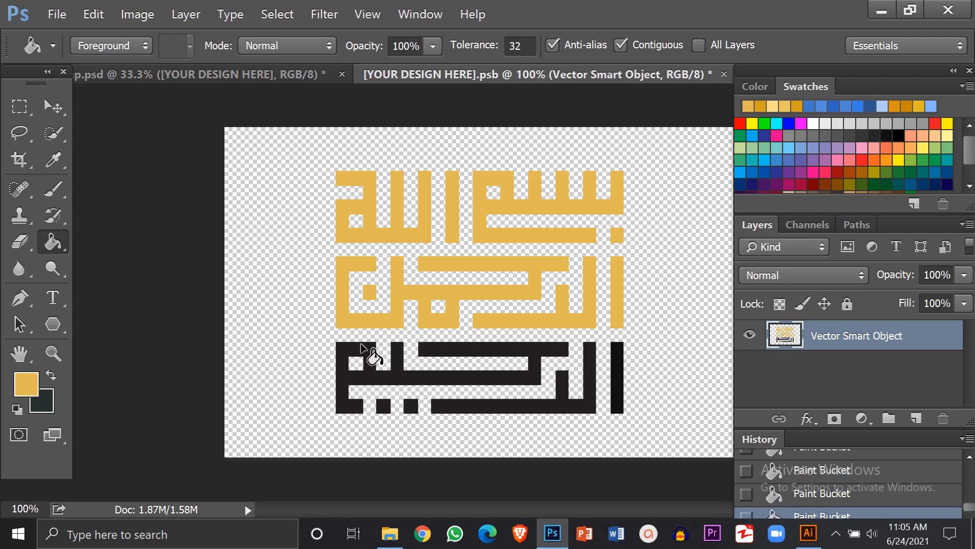
left_click(378, 373)
left_click(385, 406)
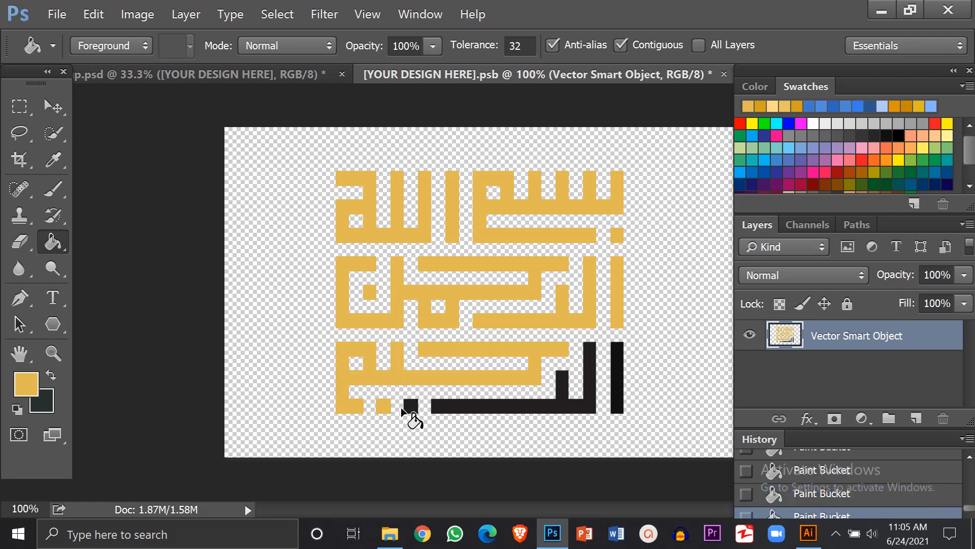
left_click(412, 406)
left_click(442, 409)
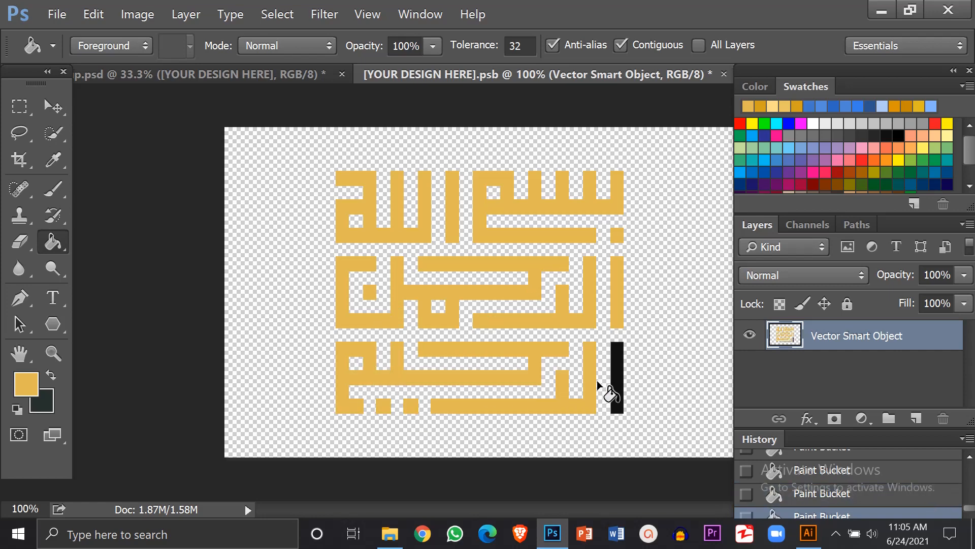
left_click(617, 377)
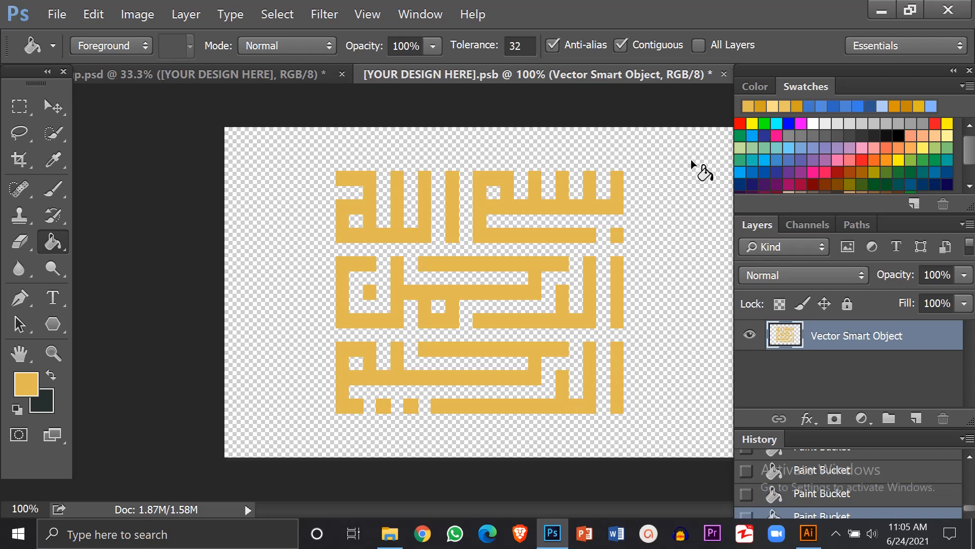
- Close [YOUR DESIGN HERE].psb with its changes saved and view the updated Gold Mockup with the interface panels hidden
left_click(724, 74)
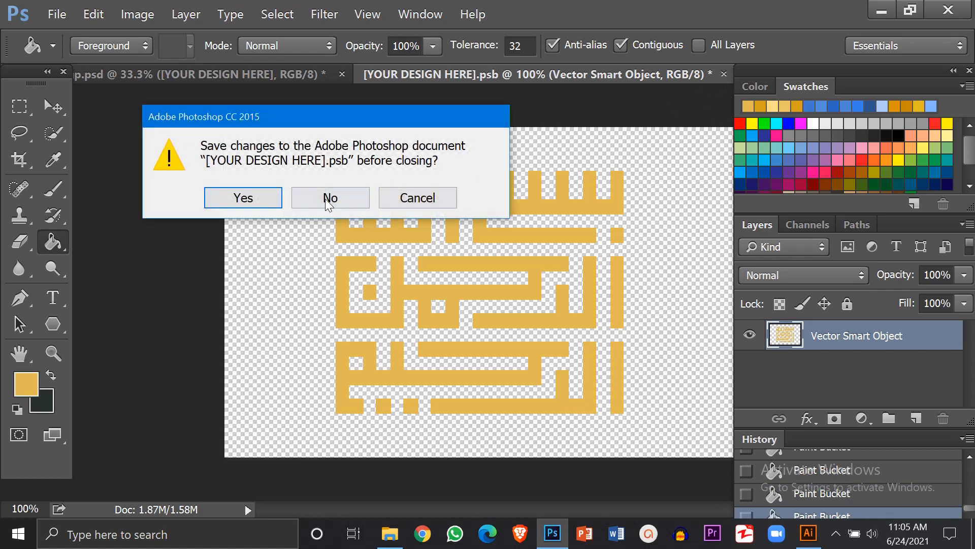
left_click(243, 199)
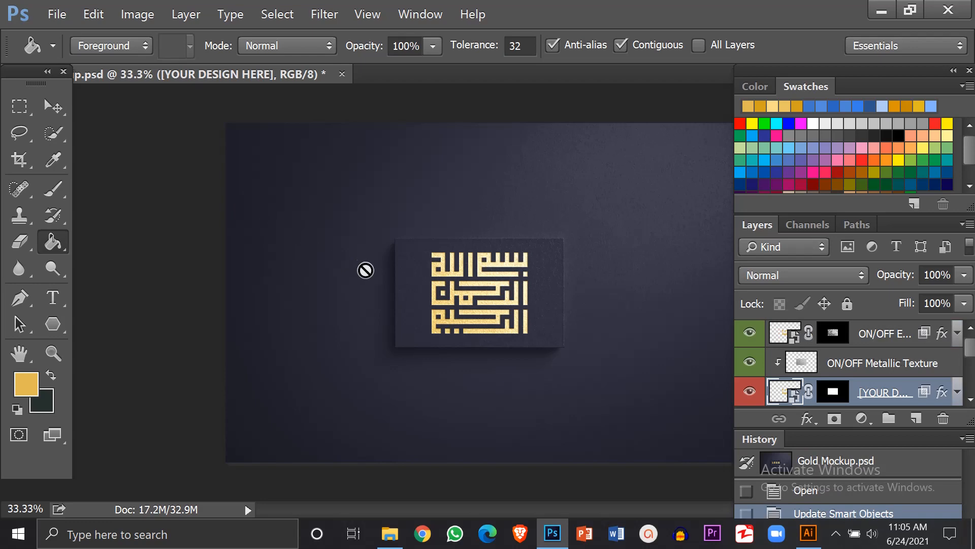
key("Tab")
scroll(477, 334, "up", 5)
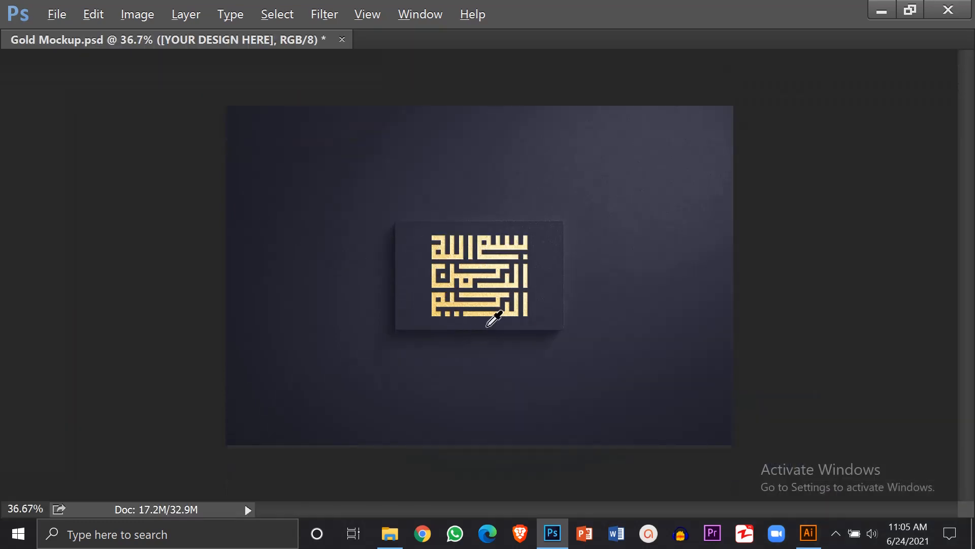
scroll(490, 371, "up", 1)
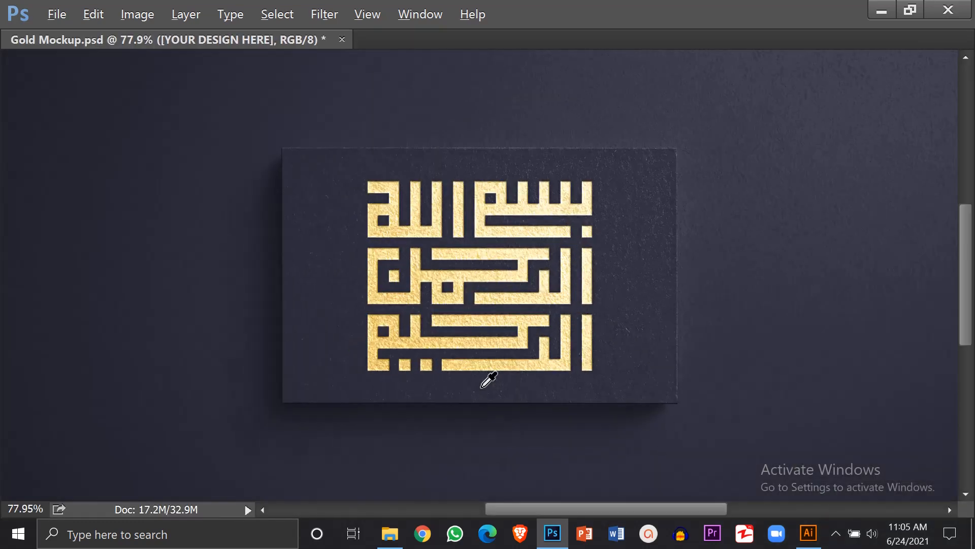
key("alt")
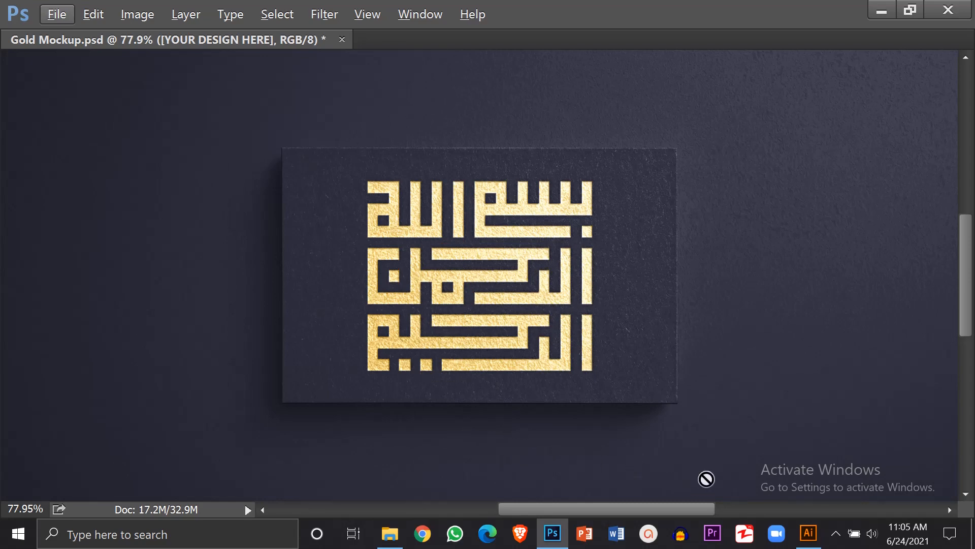
- Switch to Illustrator to compare the original black lettering with the mockup, and return to the gold version in Photoshop
left_click(808, 532)
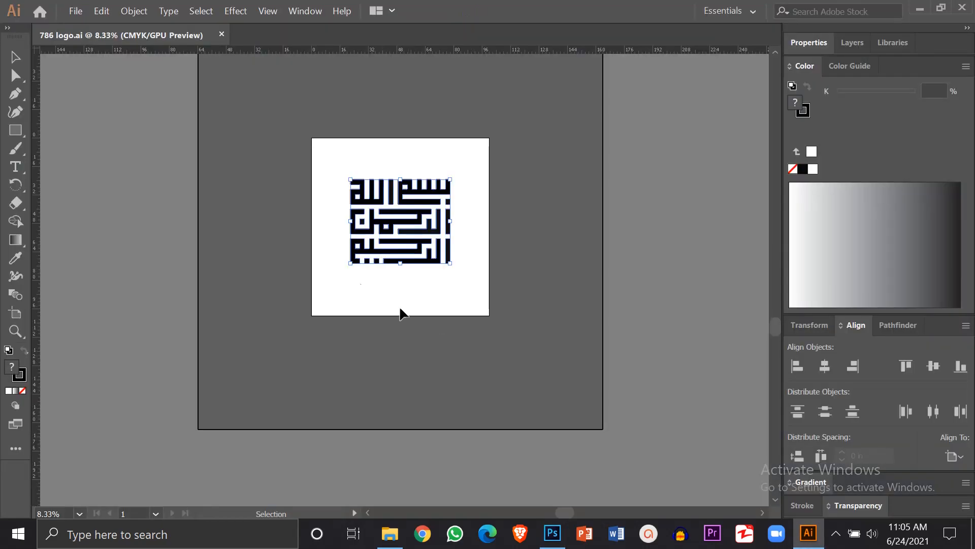
scroll(357, 284, "up", 3)
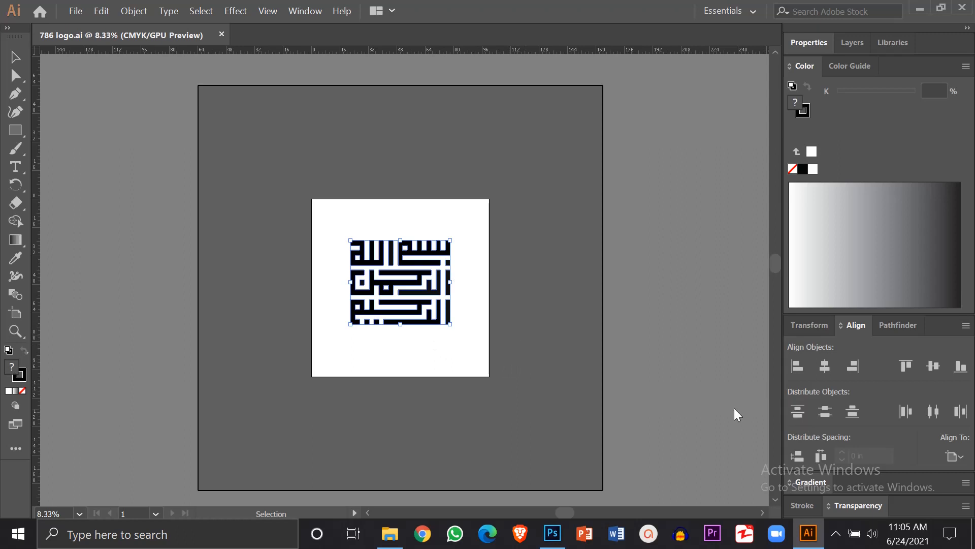
left_click(555, 521)
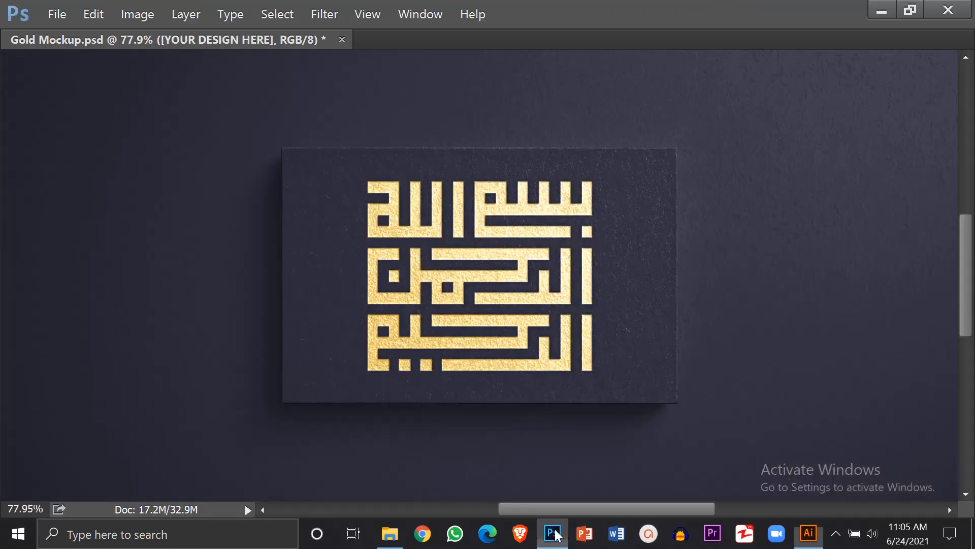